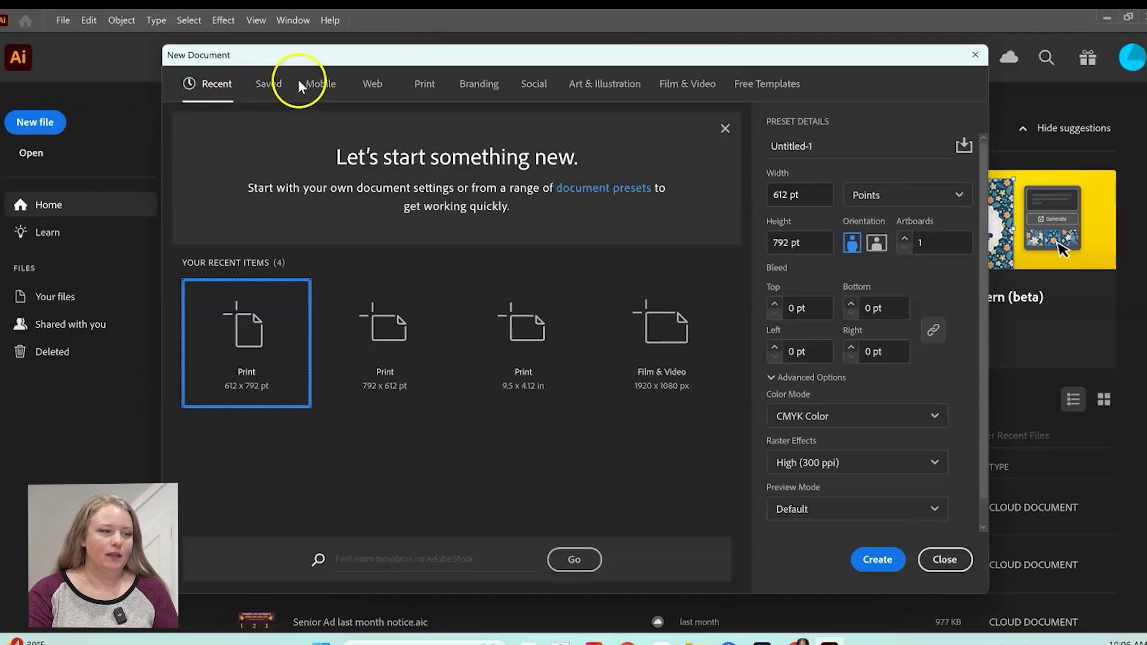
Compare the Web and Print document presets, including their color modes and raster resolutions
click(372, 89)
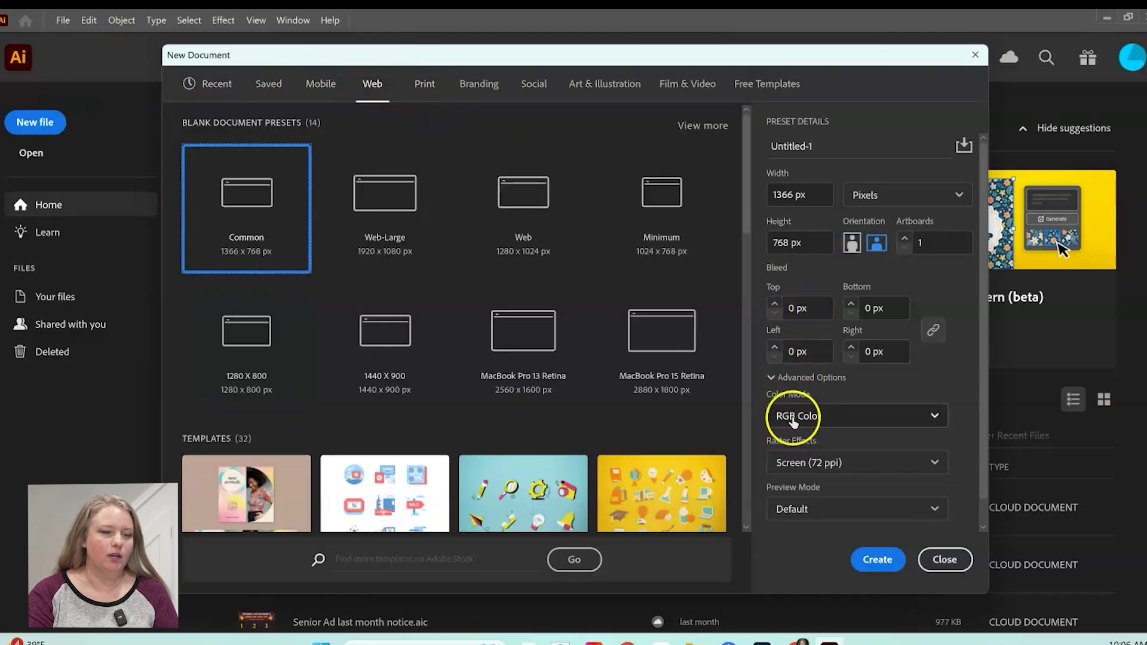
click(421, 85)
click(375, 85)
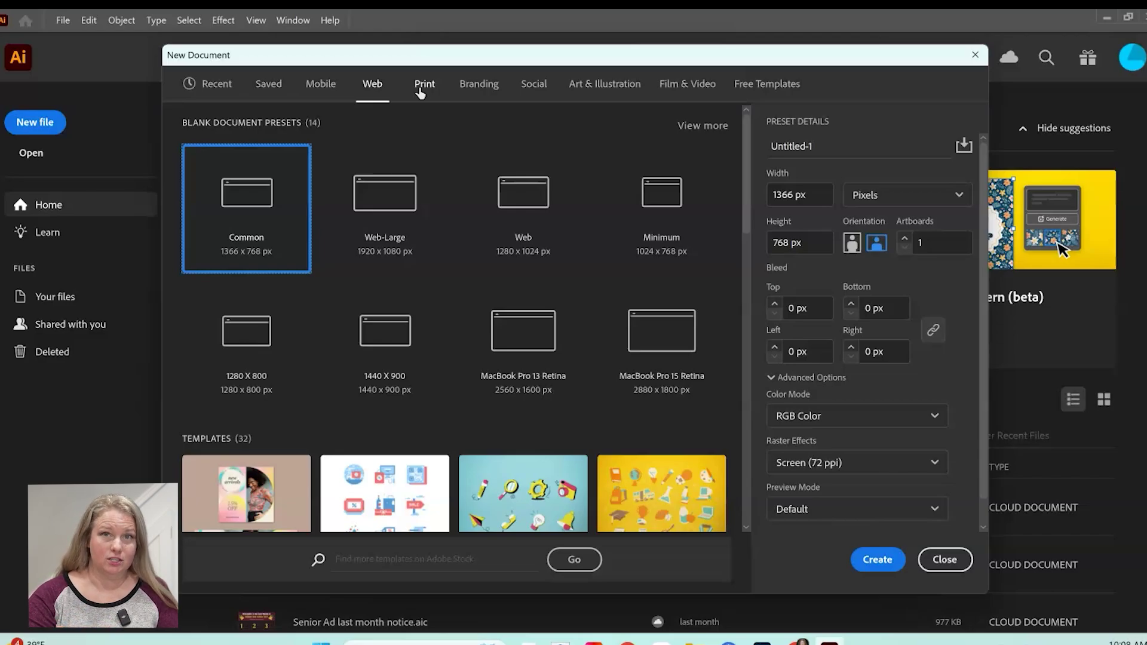
Create a Letter-size print document in landscape orientation, 792 x 612 pt, with CMYK color
click(421, 88)
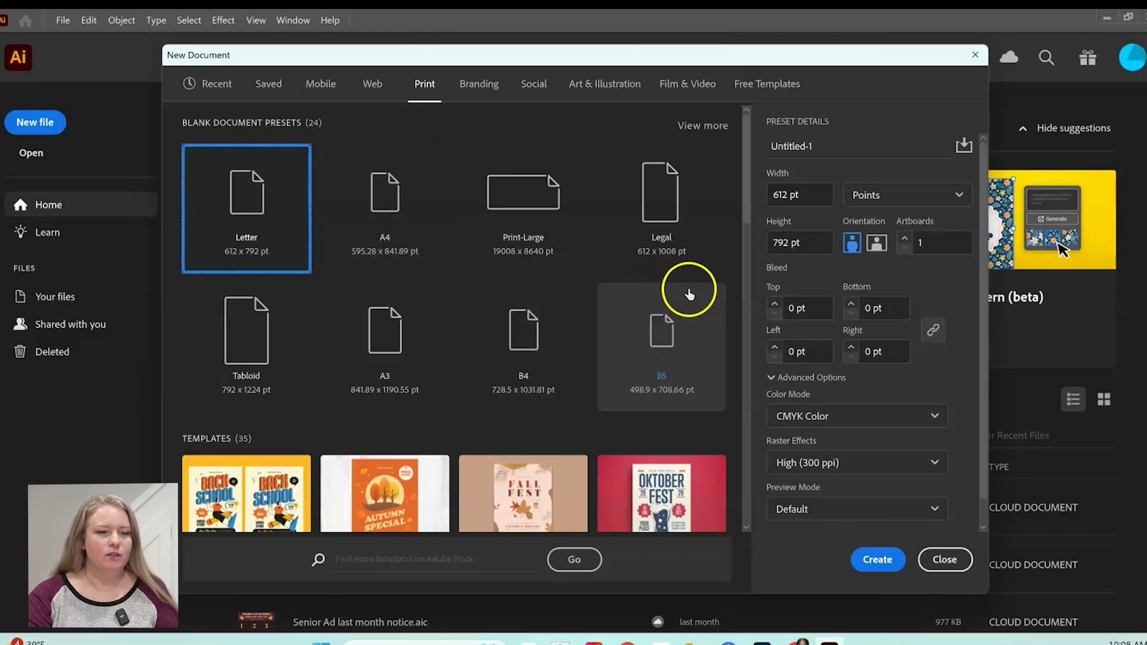
click(877, 243)
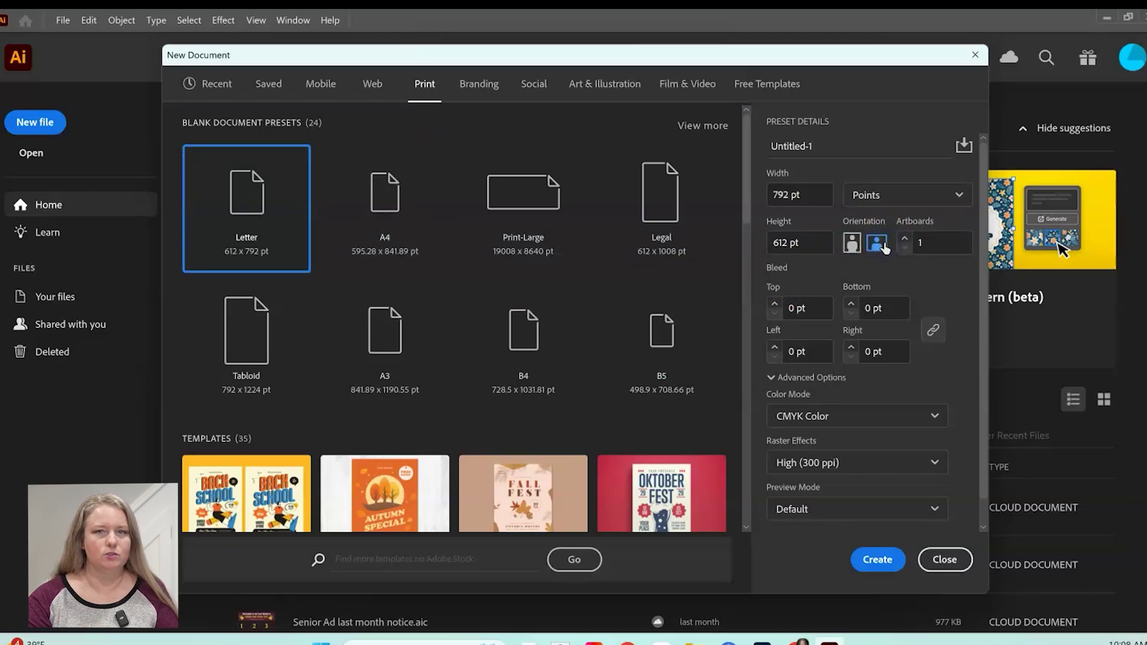
click(862, 568)
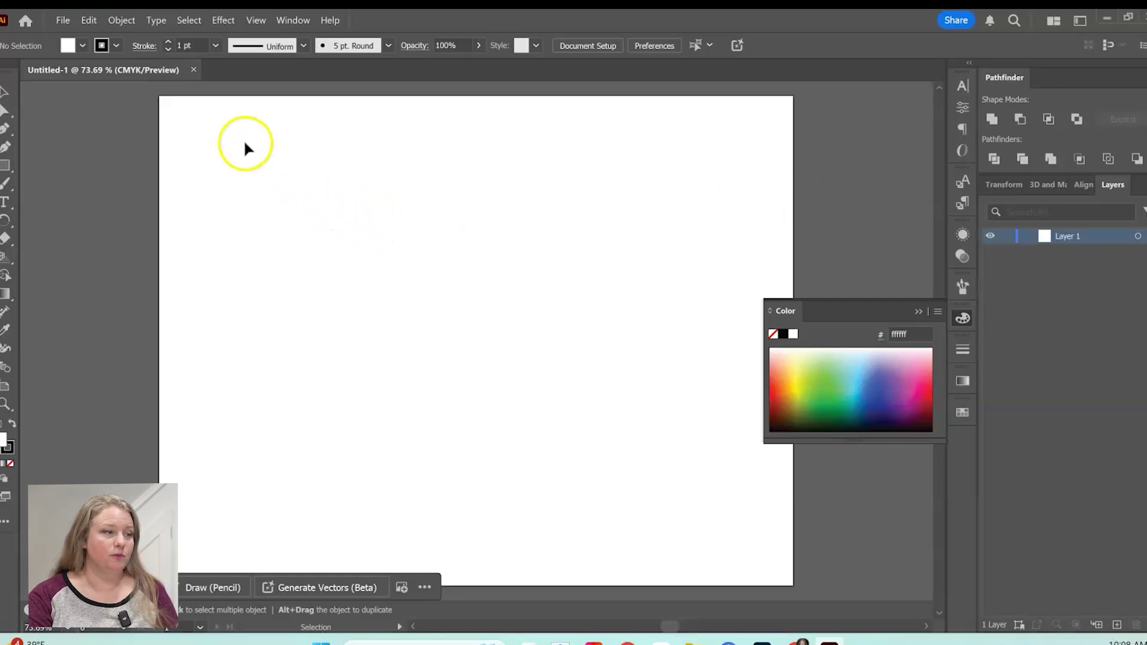
Create a second Letter-size print document in portrait orientation with CMYK color
click(60, 22)
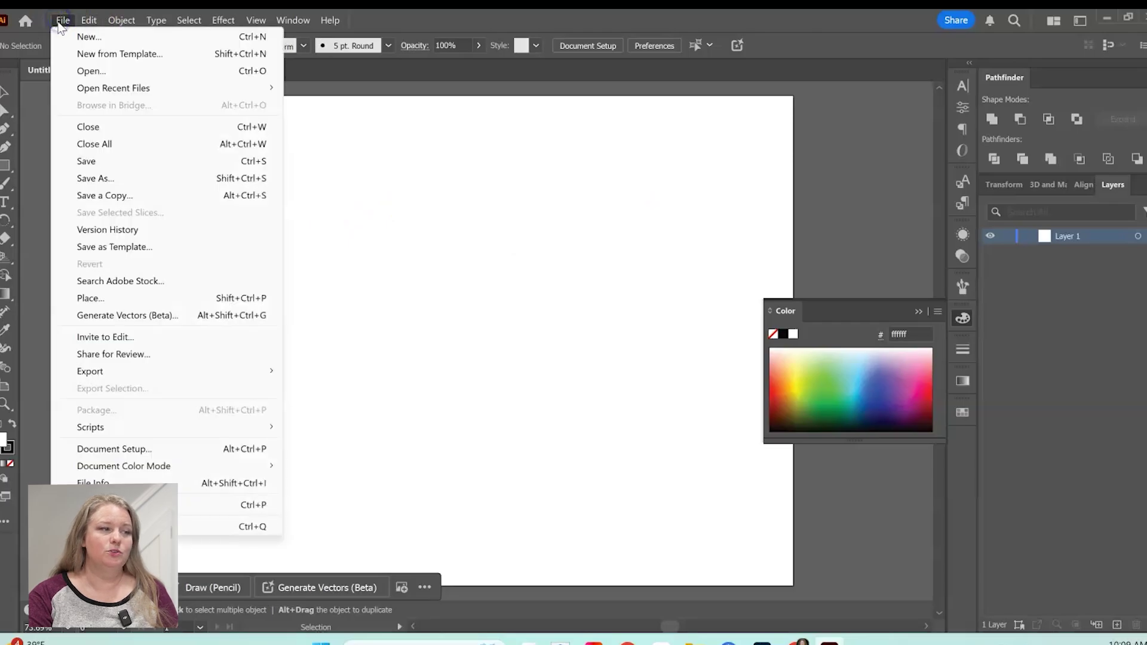
click(74, 36)
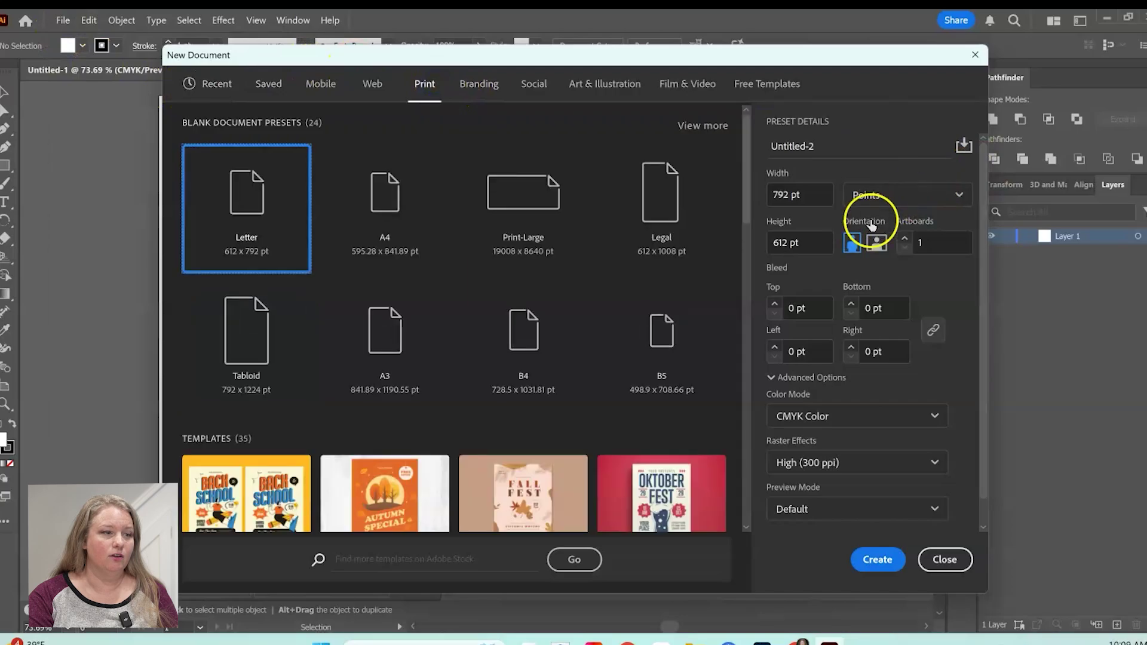
click(863, 560)
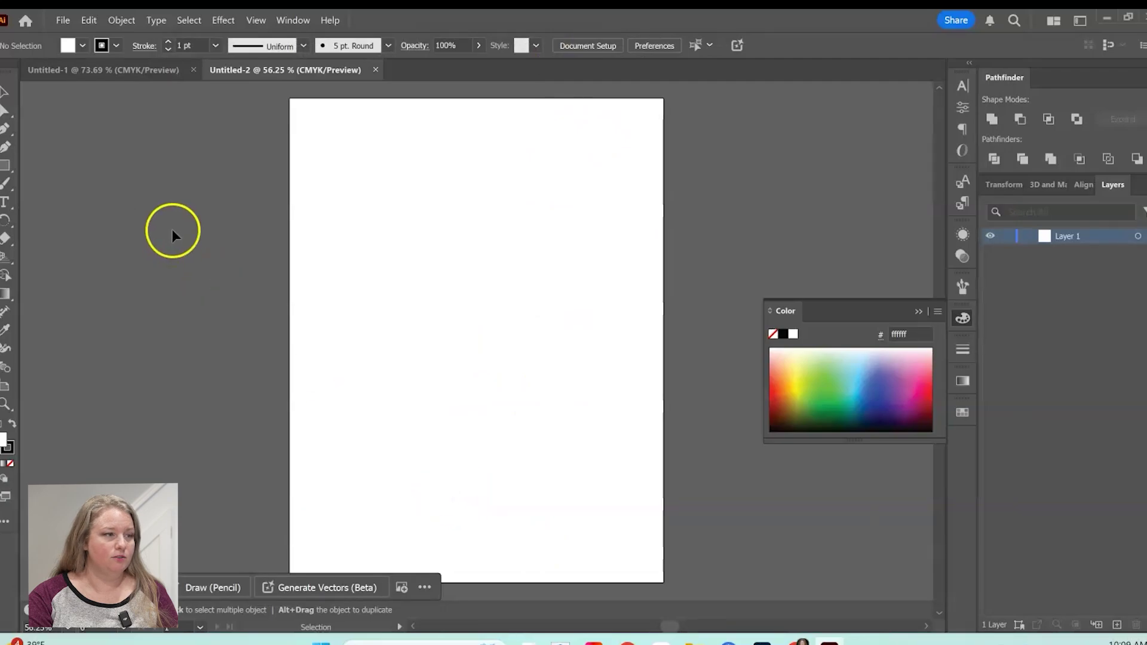
Compare the landscape and portrait documents by switching between them, ending on the landscape one
click(116, 70)
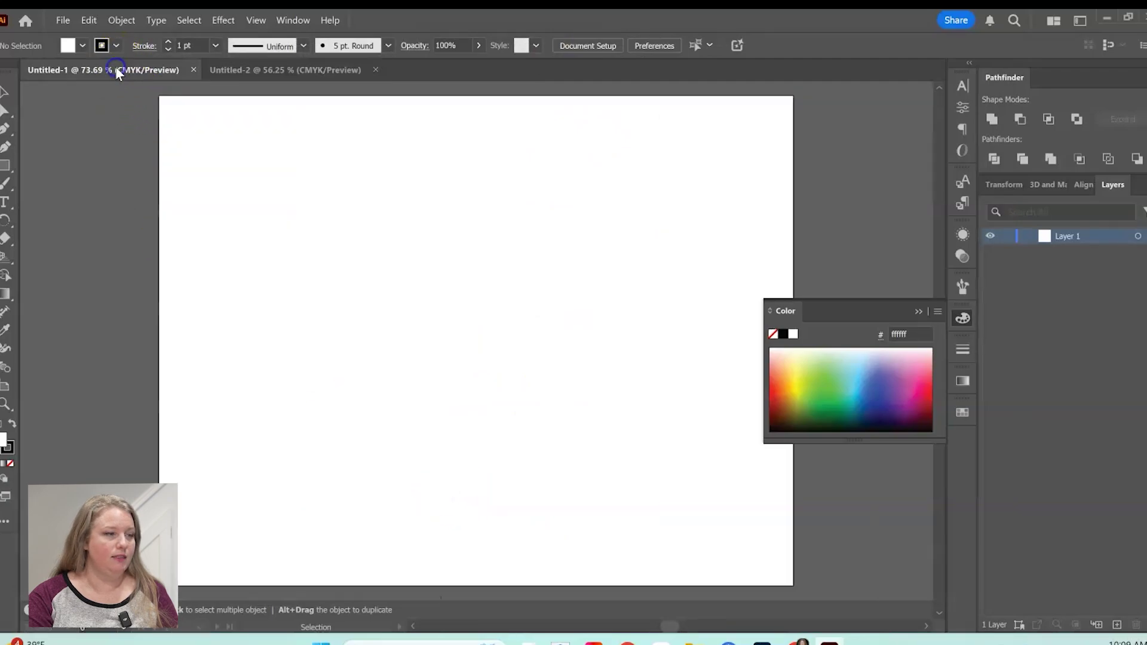
click(272, 71)
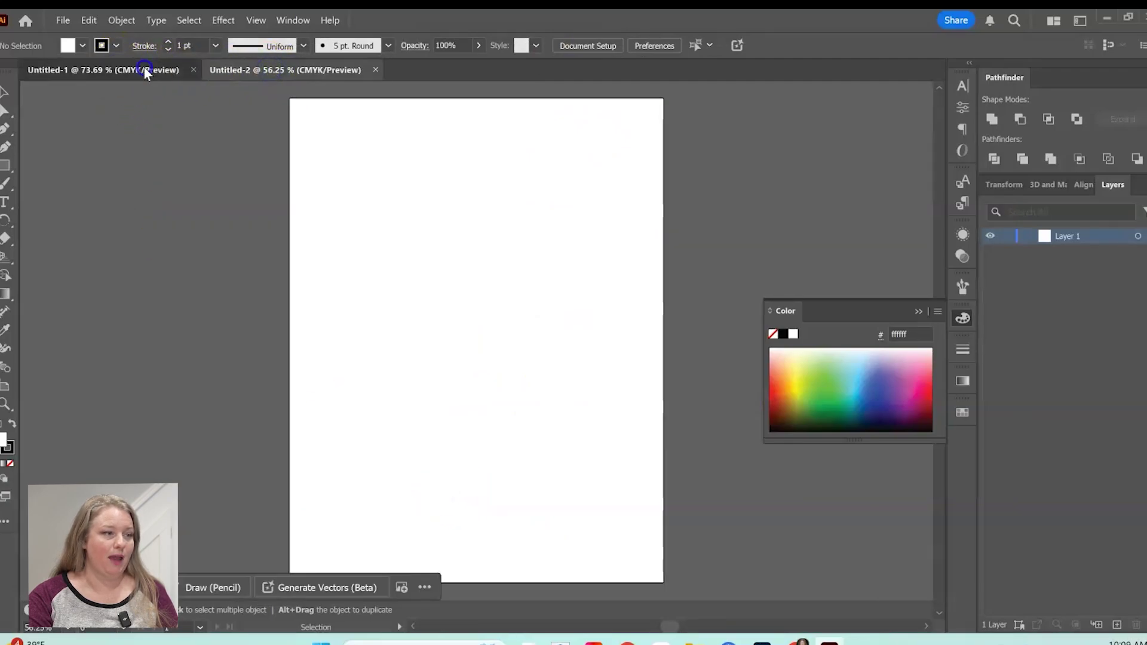
click(145, 70)
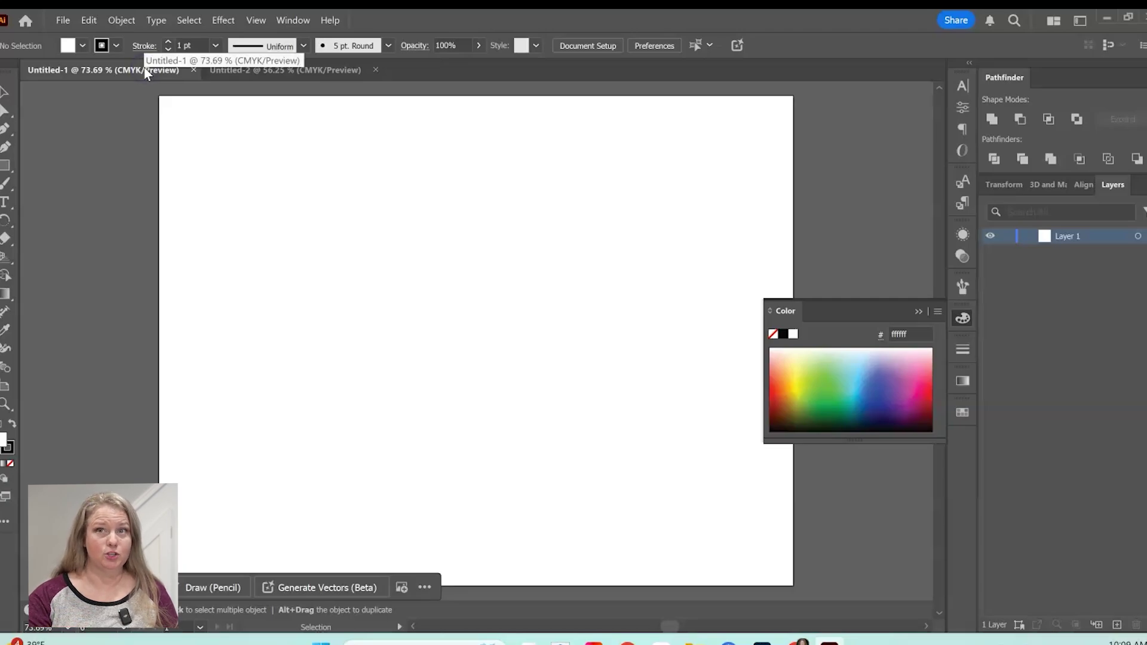
click(232, 77)
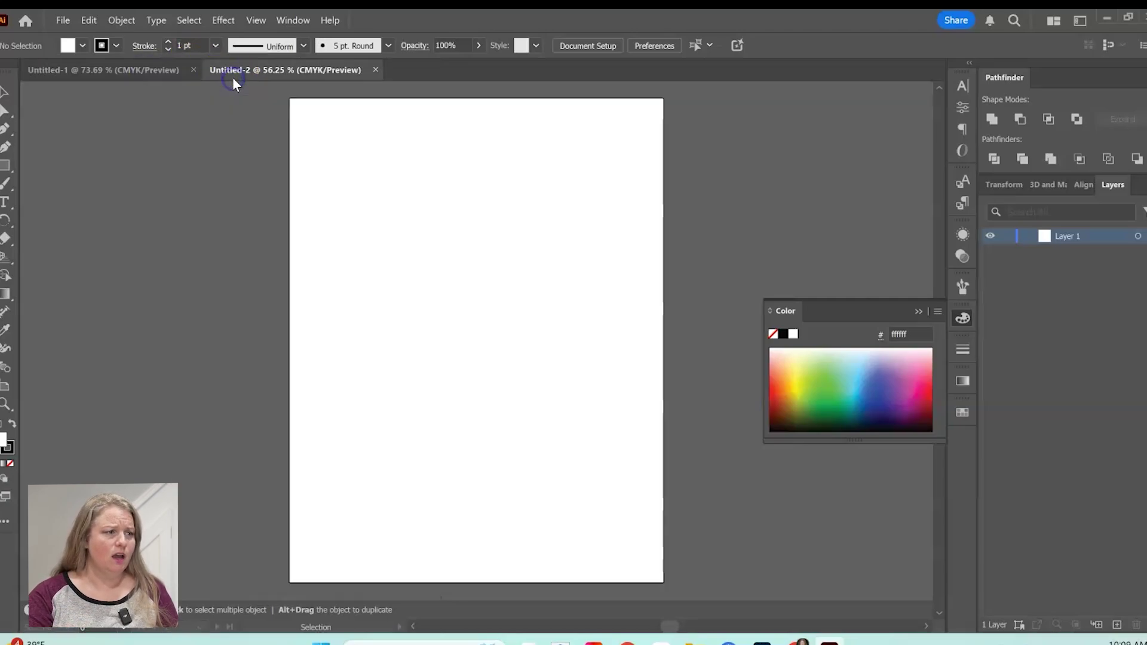
click(157, 78)
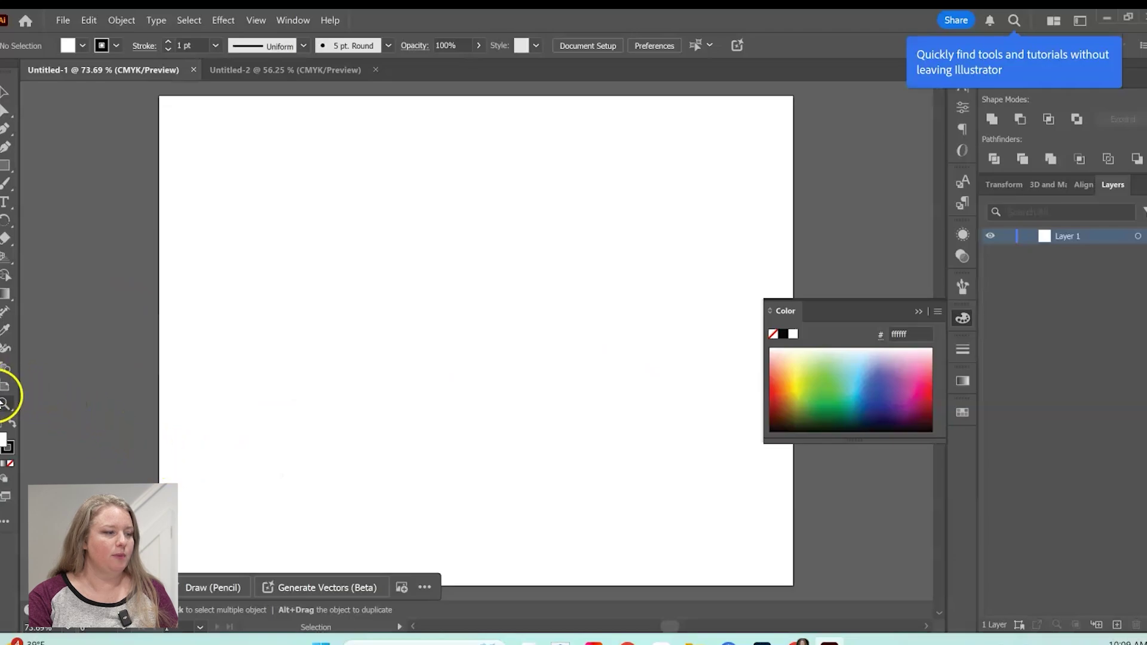
Draw a narrow second artboard, about 98 x 616 pt, to the left of Artboard 1
click(4, 389)
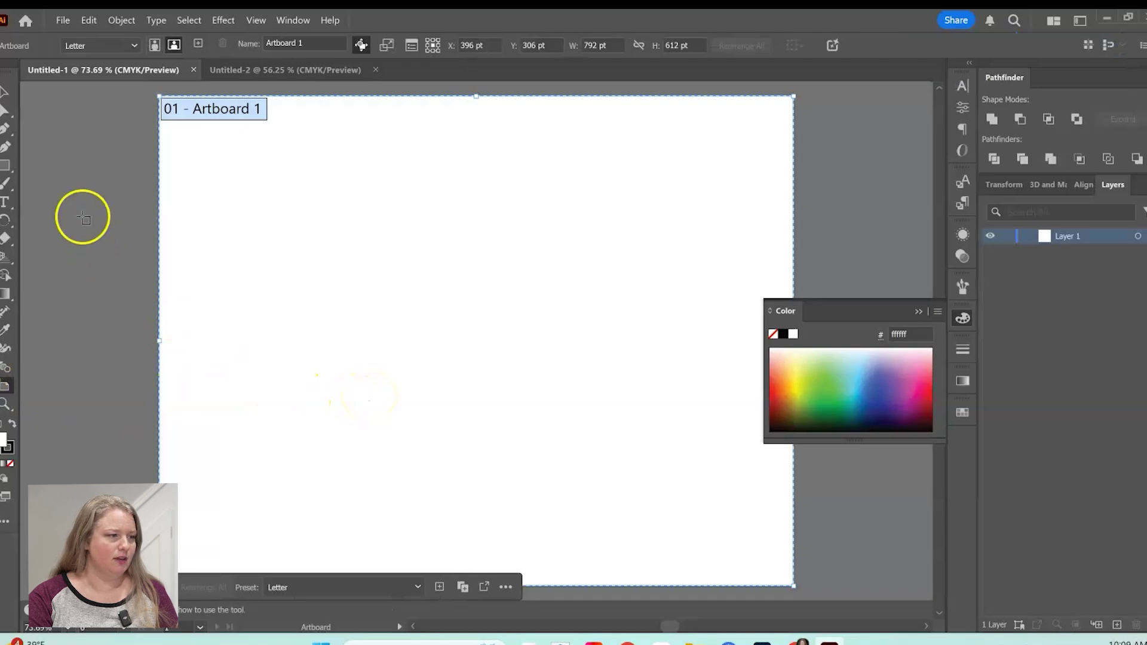
click(53, 97)
drag(53, 96, 131, 589)
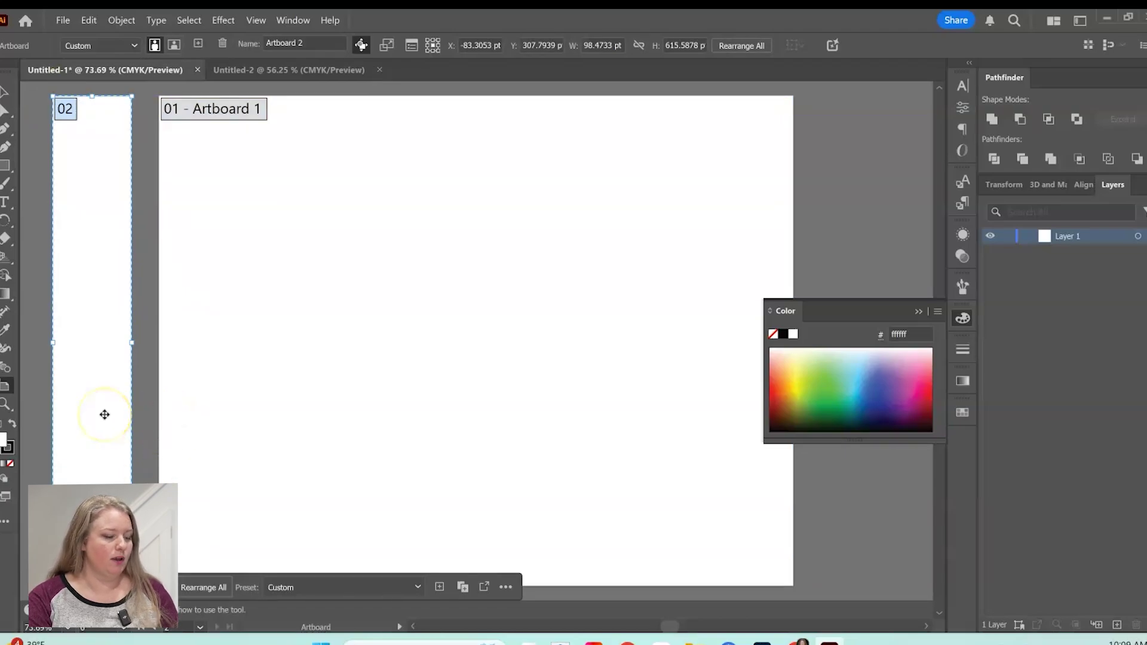
Duplicate the narrow artboard to the right side of Artboard 1 and delete the copy
drag(105, 399, 715, 462)
drag(709, 271, 853, 215)
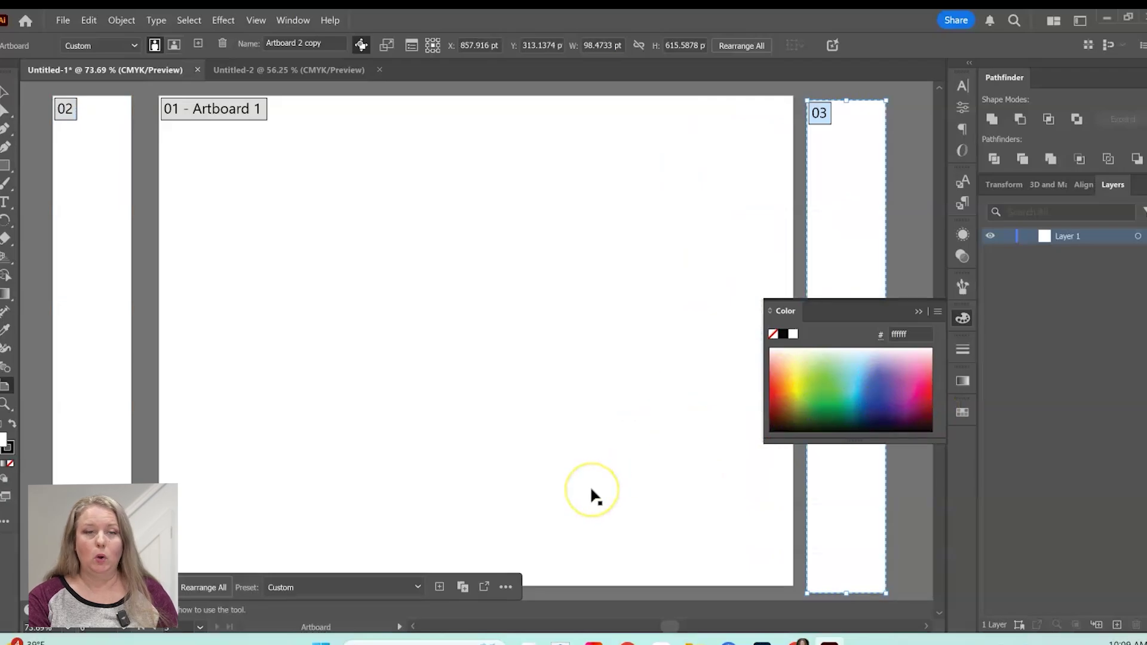
key(Delete)
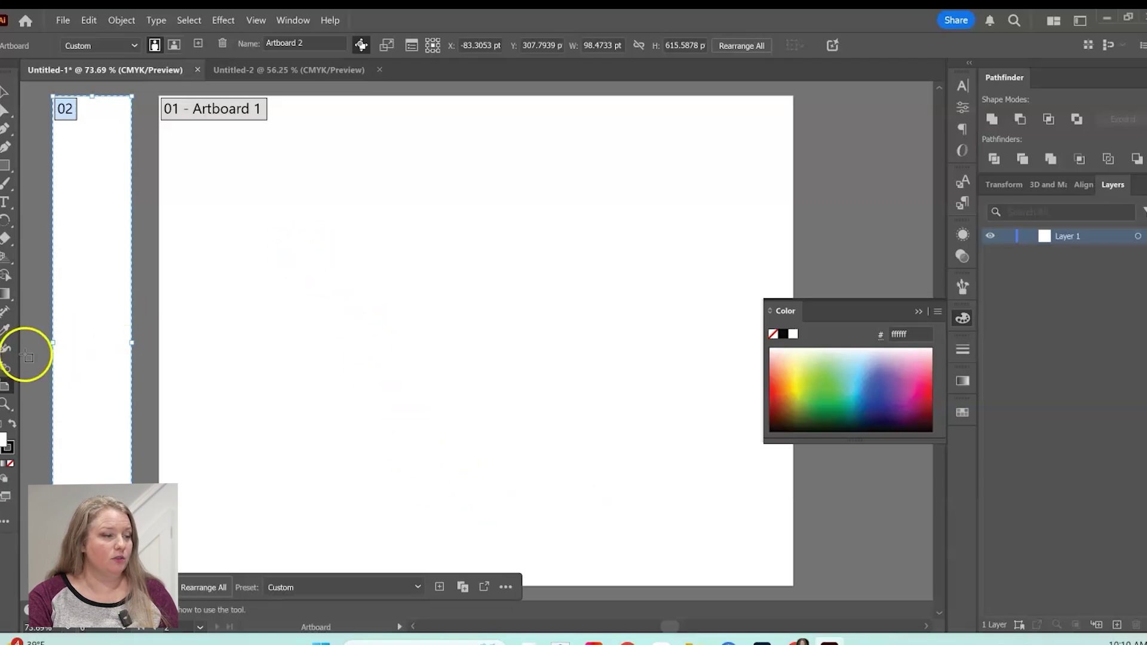
Widen the narrow artboard outward to about 124 pt and finish artboard editing
drag(54, 347, 33, 348)
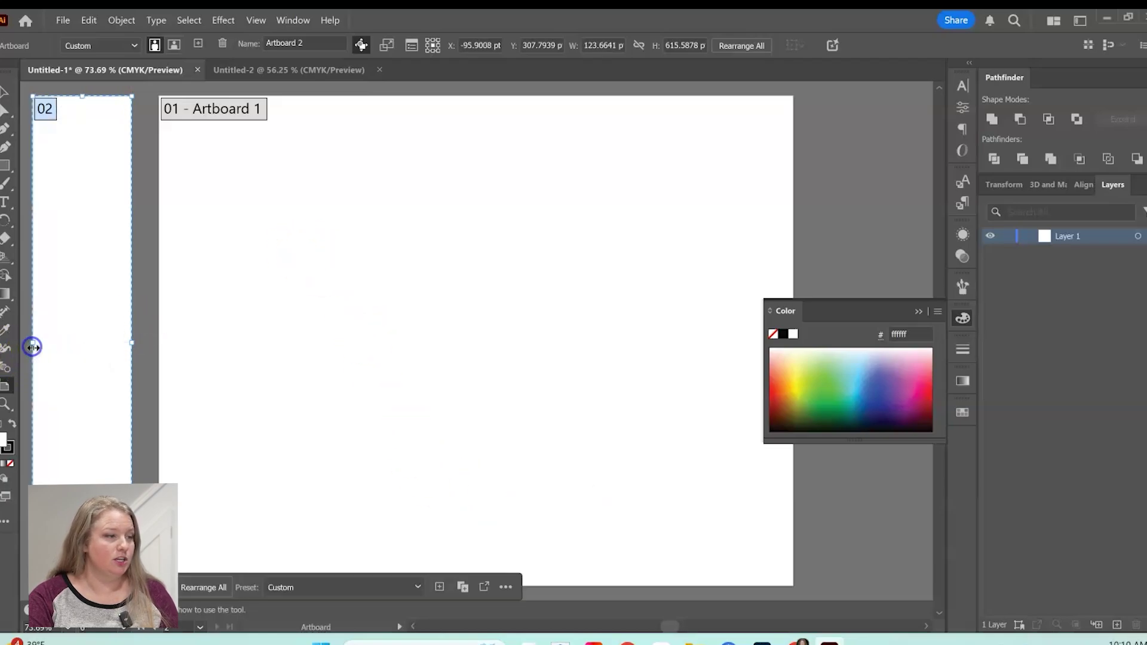
click(11, 111)
click(4, 93)
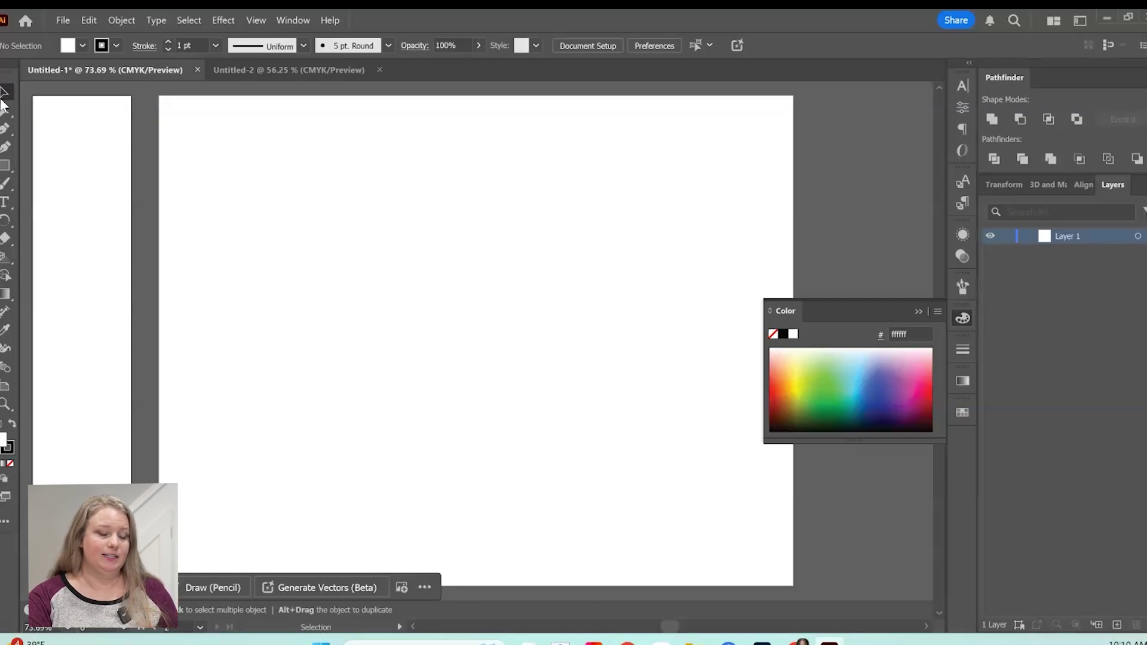
View the artboards fitted to the window and magnify the large artboard with the Zoom tool
key(ctrl+0)
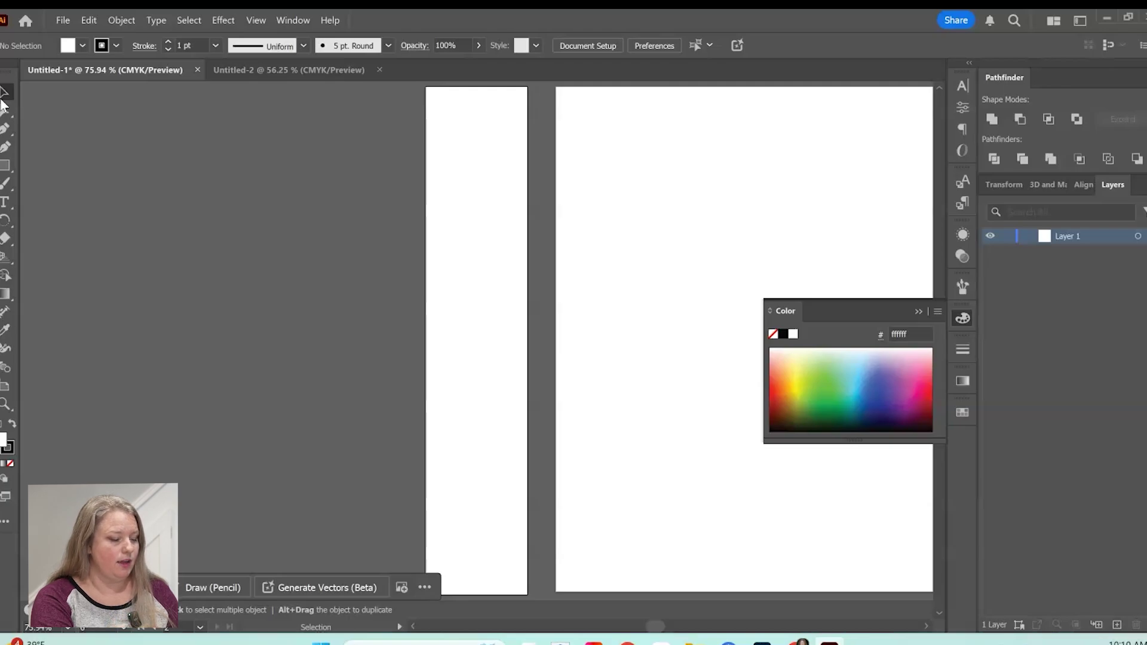
key(ctrl+alt+0)
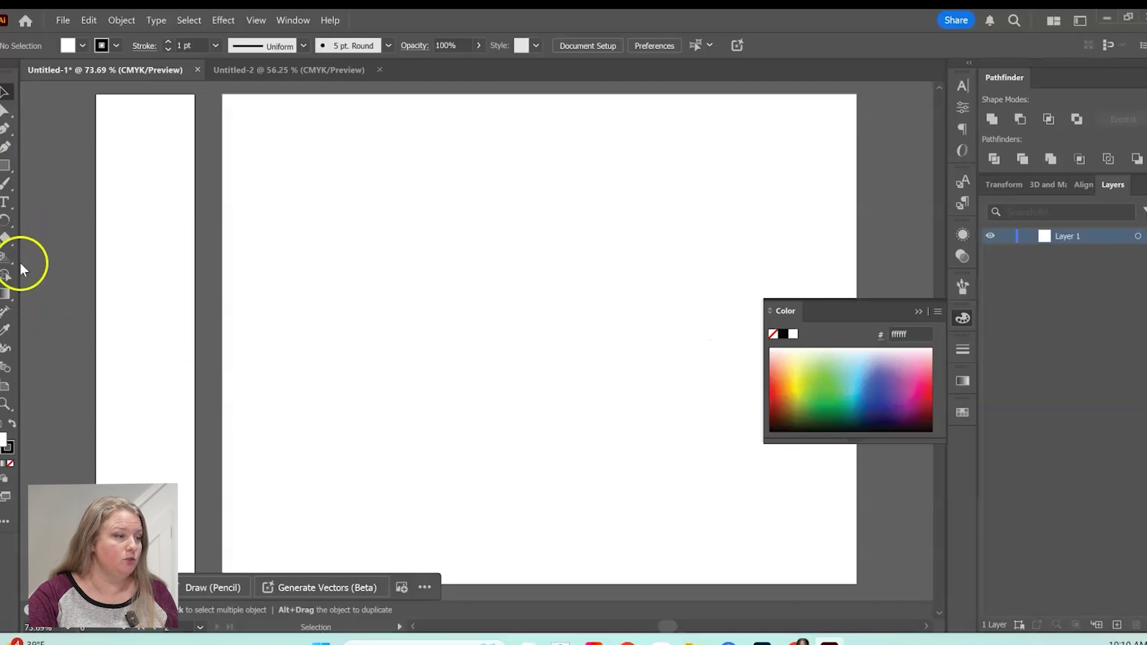
click(6, 404)
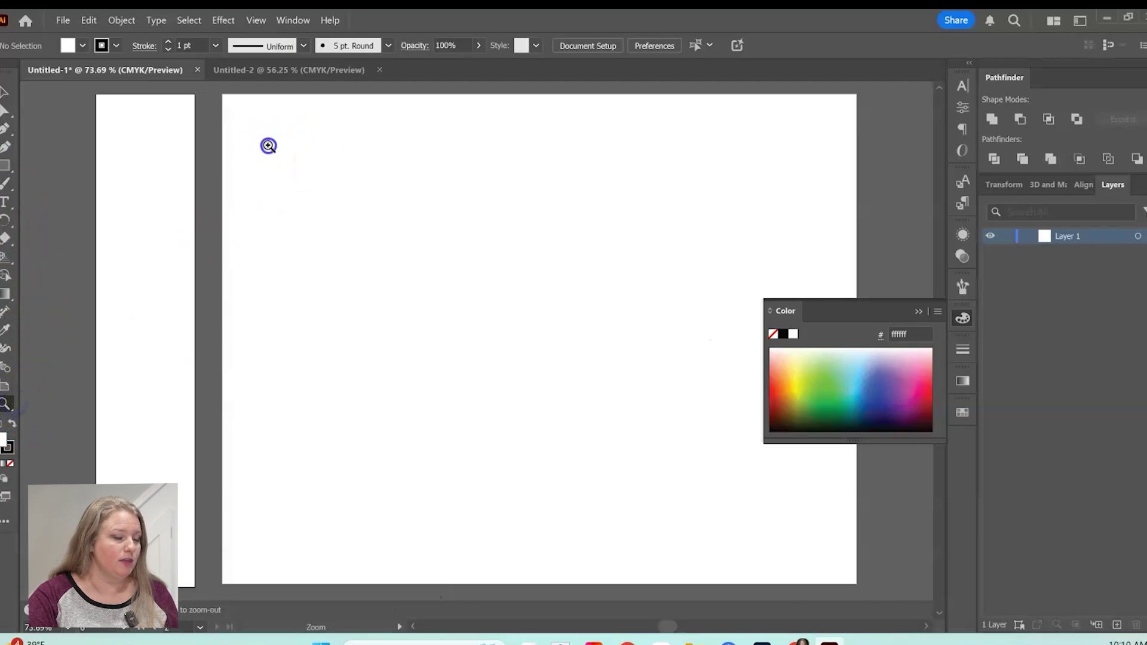
click(269, 145)
click(397, 276)
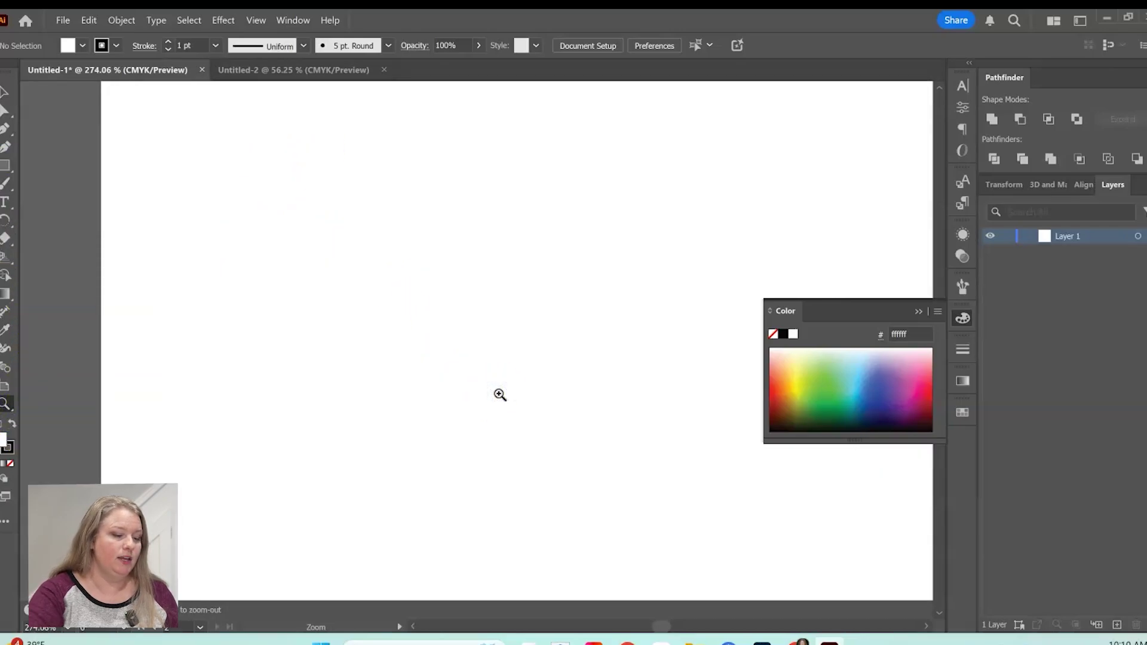
scroll(499, 399, down, 5)
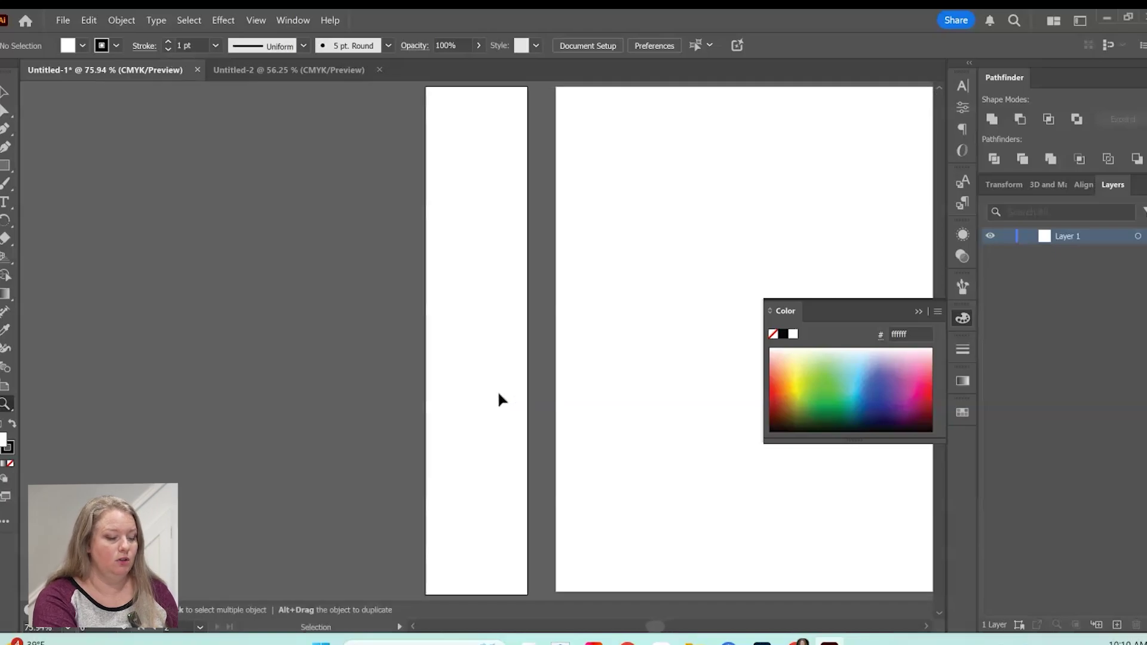
scroll(500, 400, down, 1)
Zoom out to 33.33% to view both artboards together and return to the view fitting the large artboard
key(z)
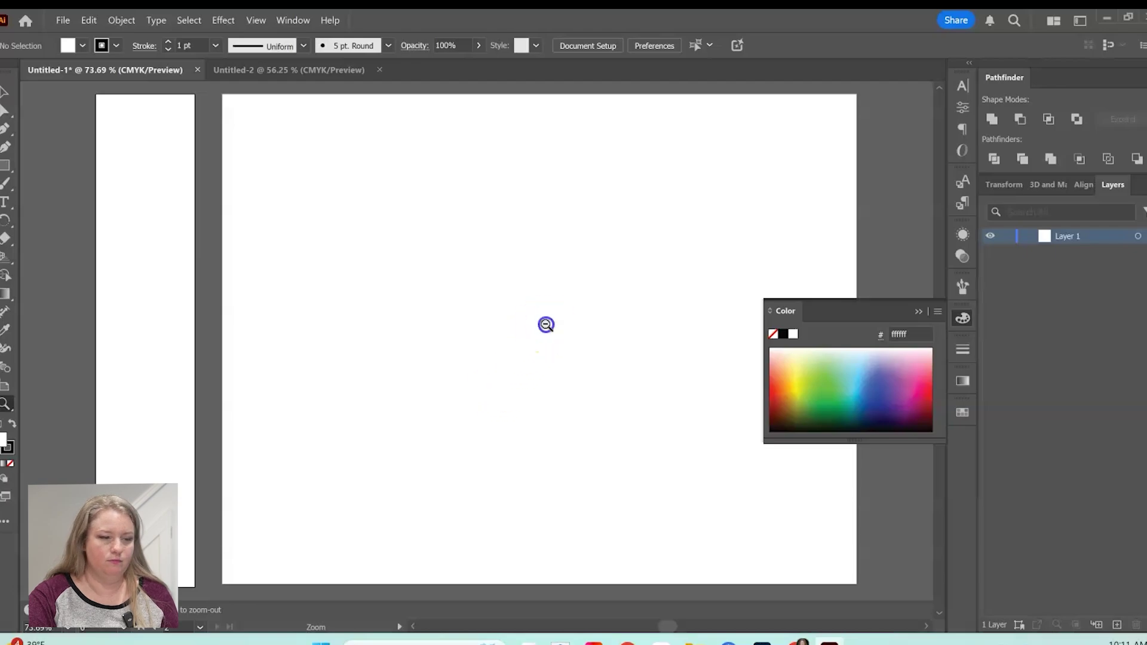
alt+click(546, 324)
alt+click(546, 323)
alt+click(546, 324)
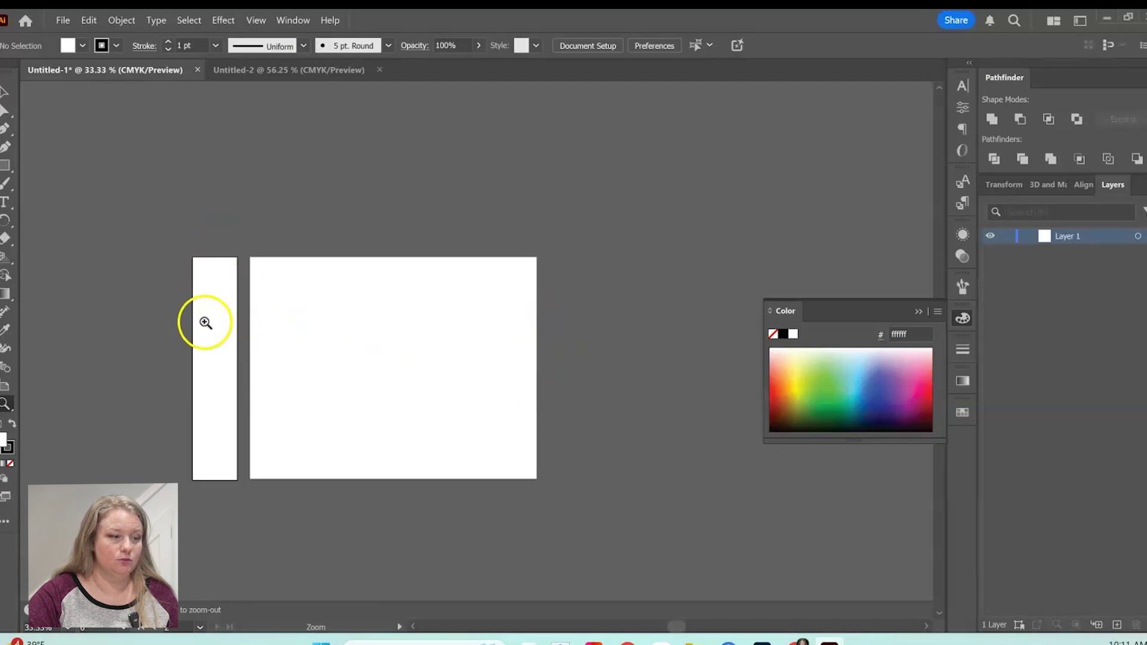
key(ctrl+alt+0)
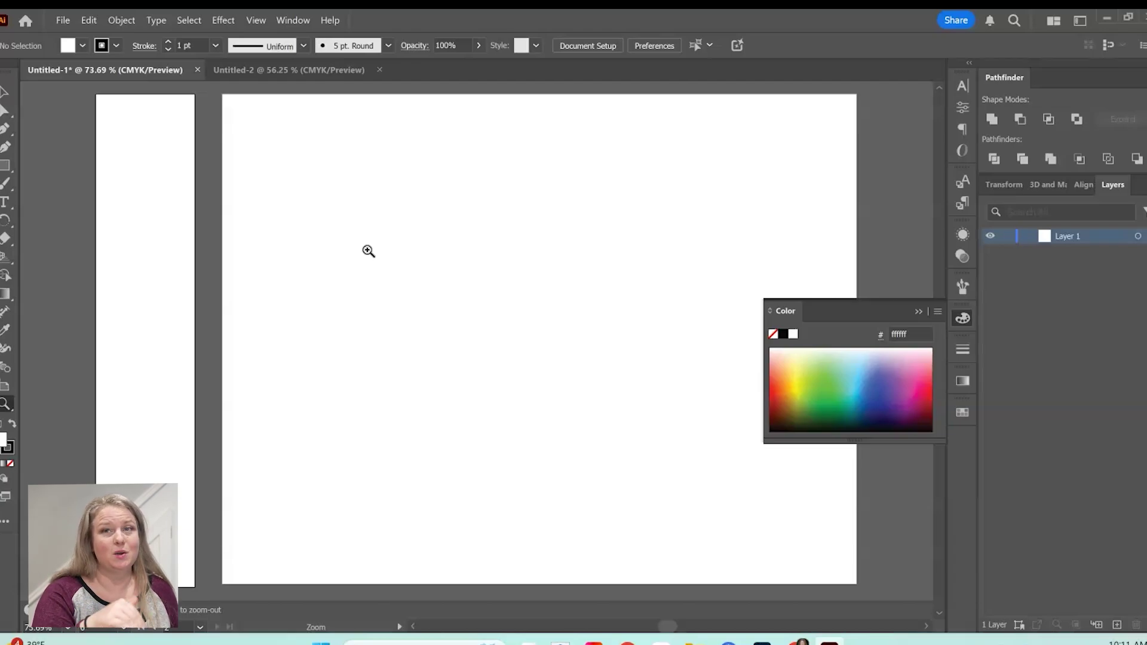
click(381, 277)
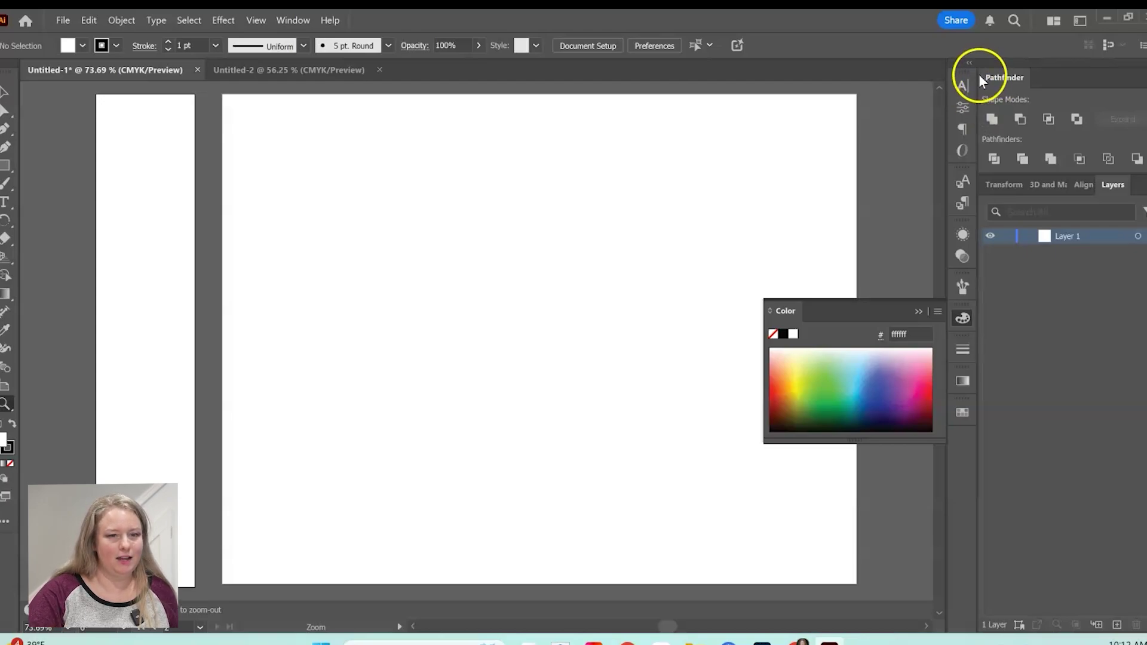
Look through the character, properties, paragraph, OpenType, Pathfinder, Transform and Align options
click(964, 86)
click(964, 106)
click(962, 129)
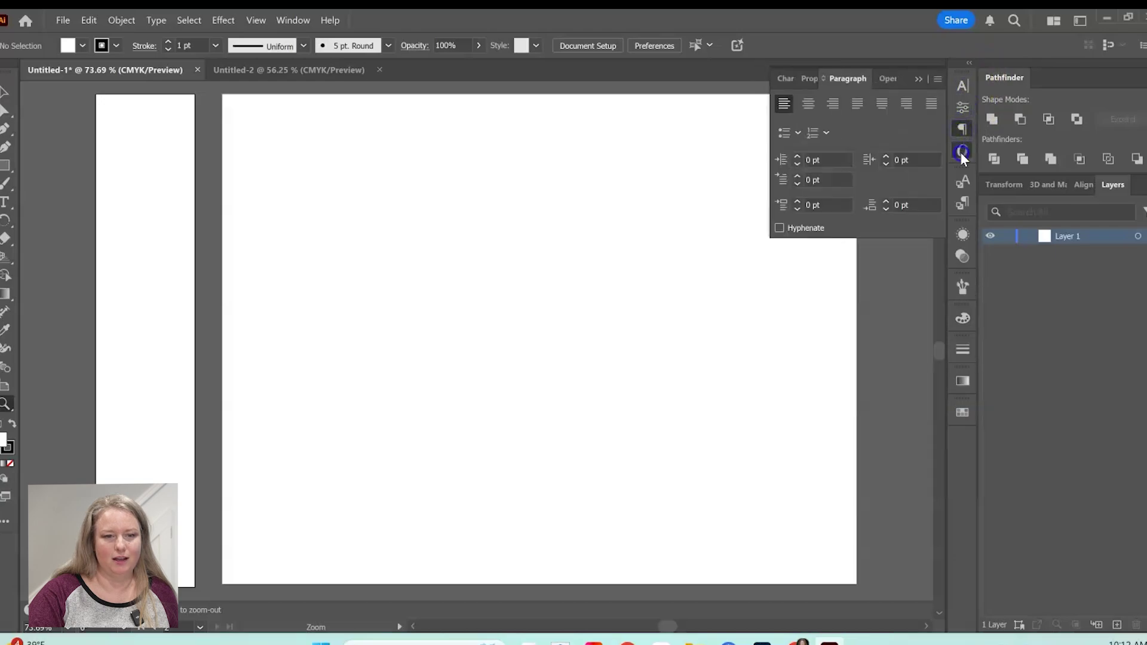
click(961, 152)
click(999, 78)
click(1011, 187)
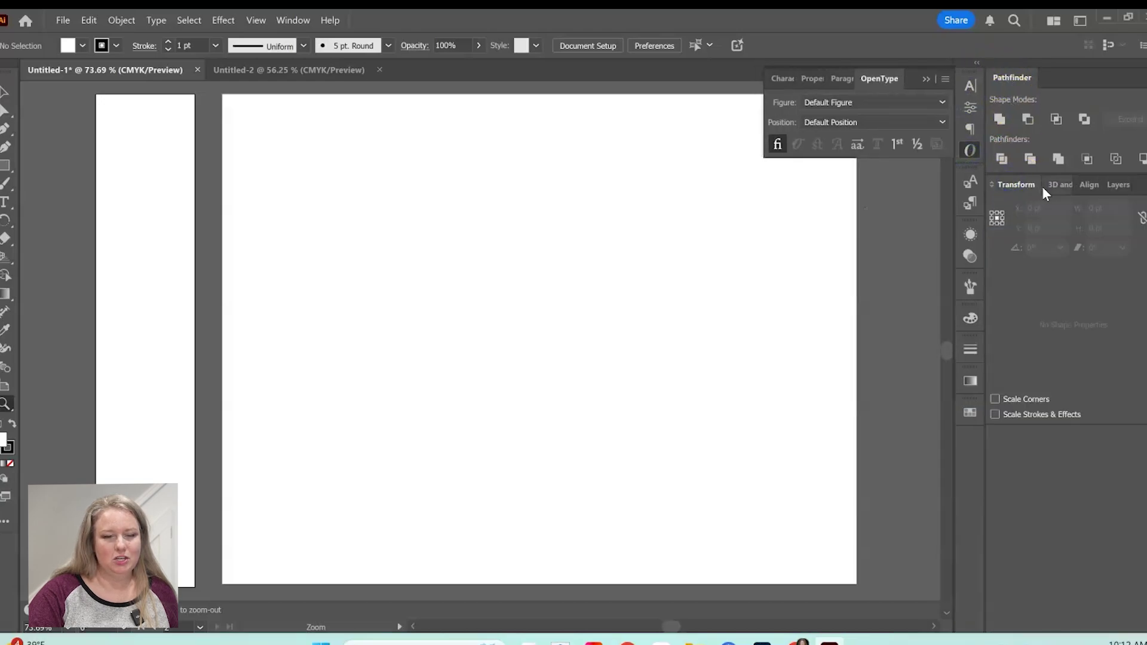
click(1092, 188)
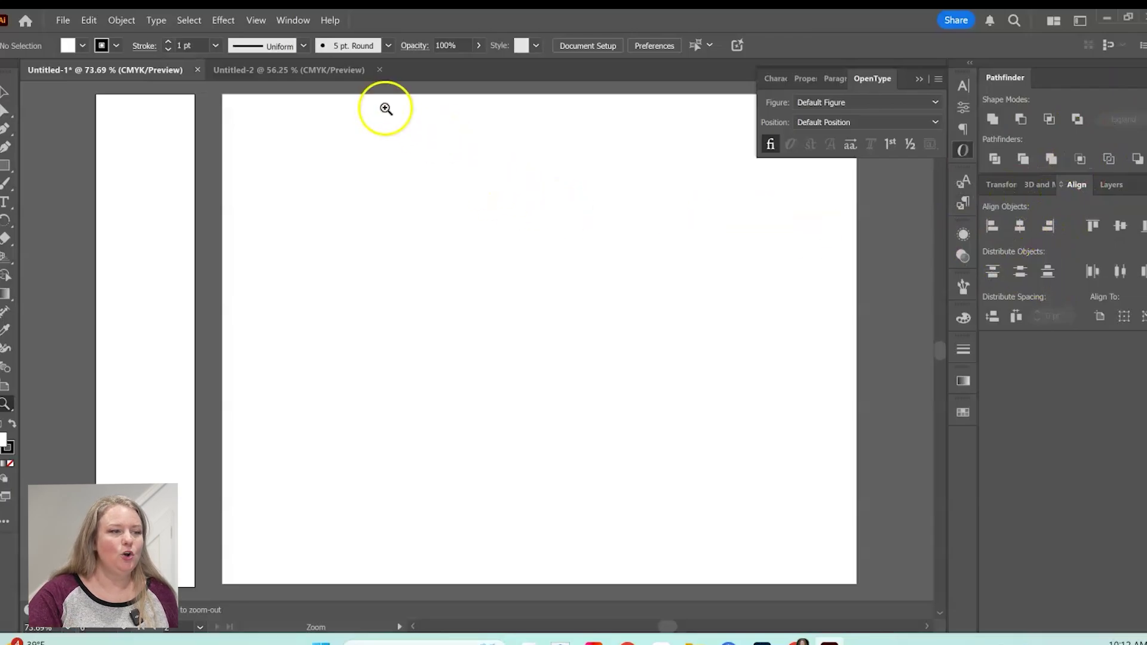
Turn off the display of the Contextual Task Bar
click(280, 20)
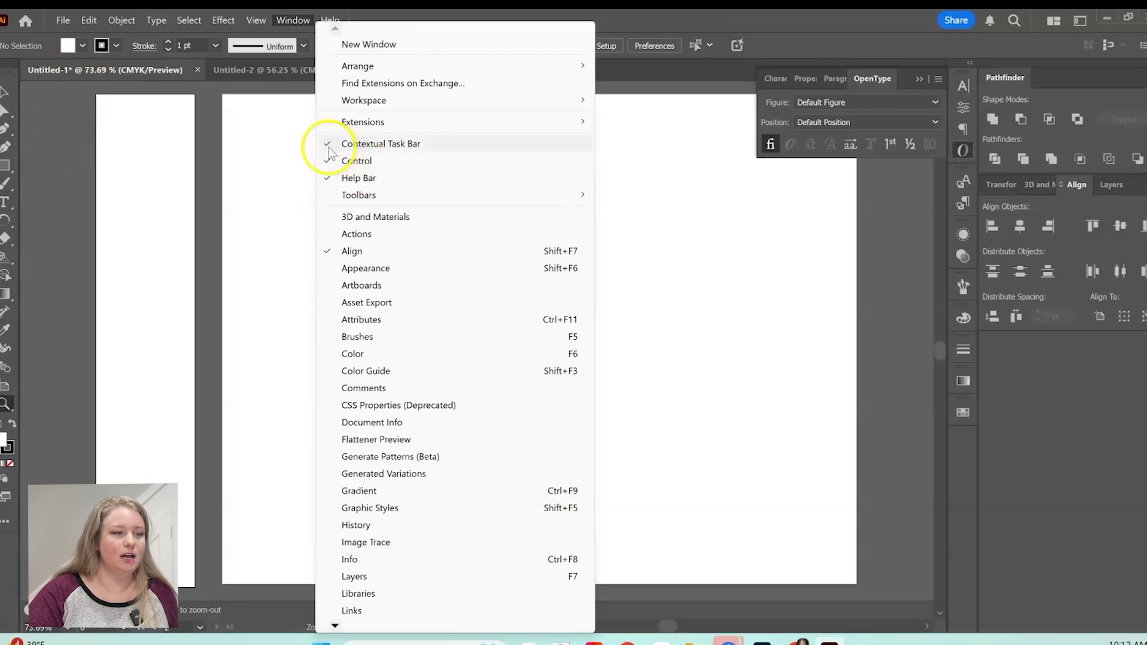
click(369, 145)
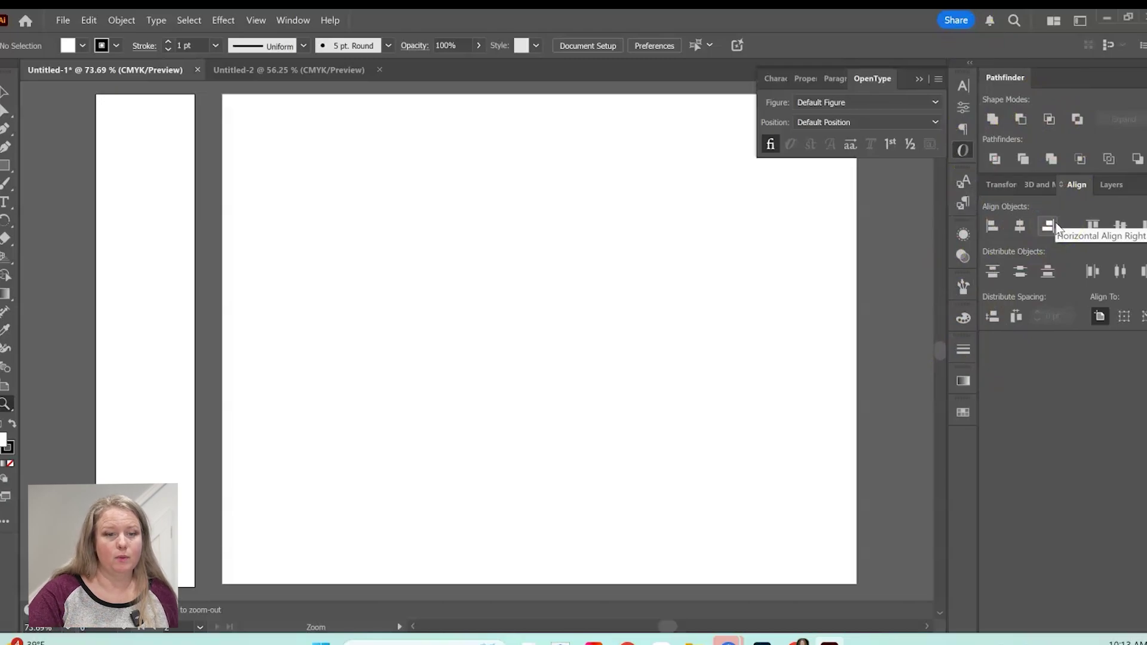
Show the character formatting options
click(965, 105)
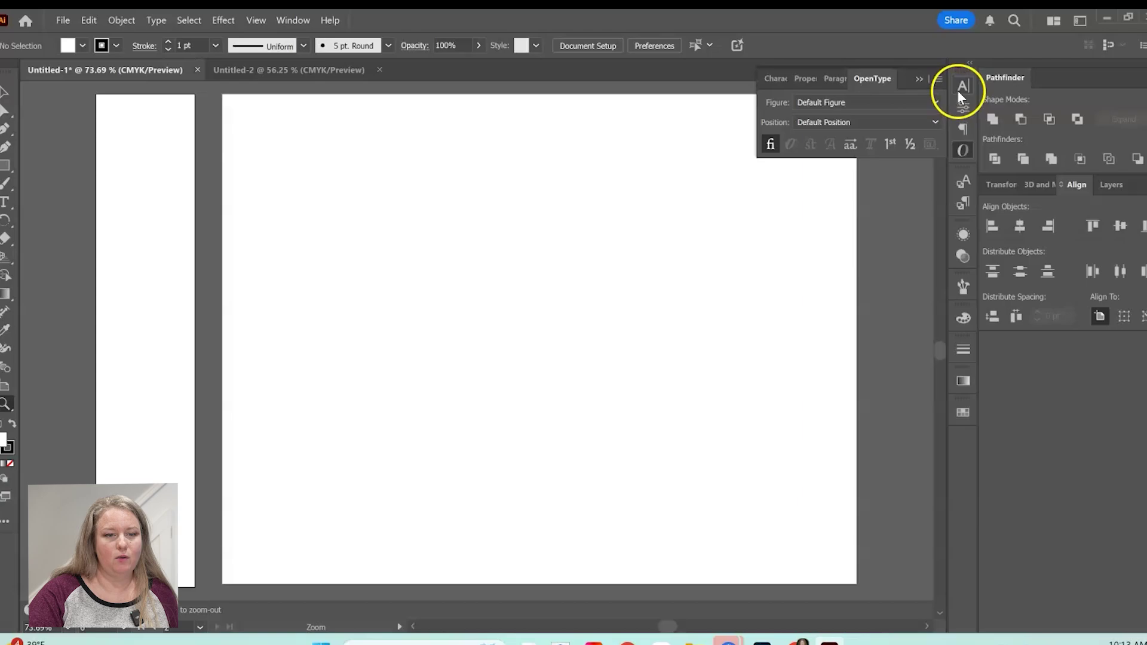
click(963, 85)
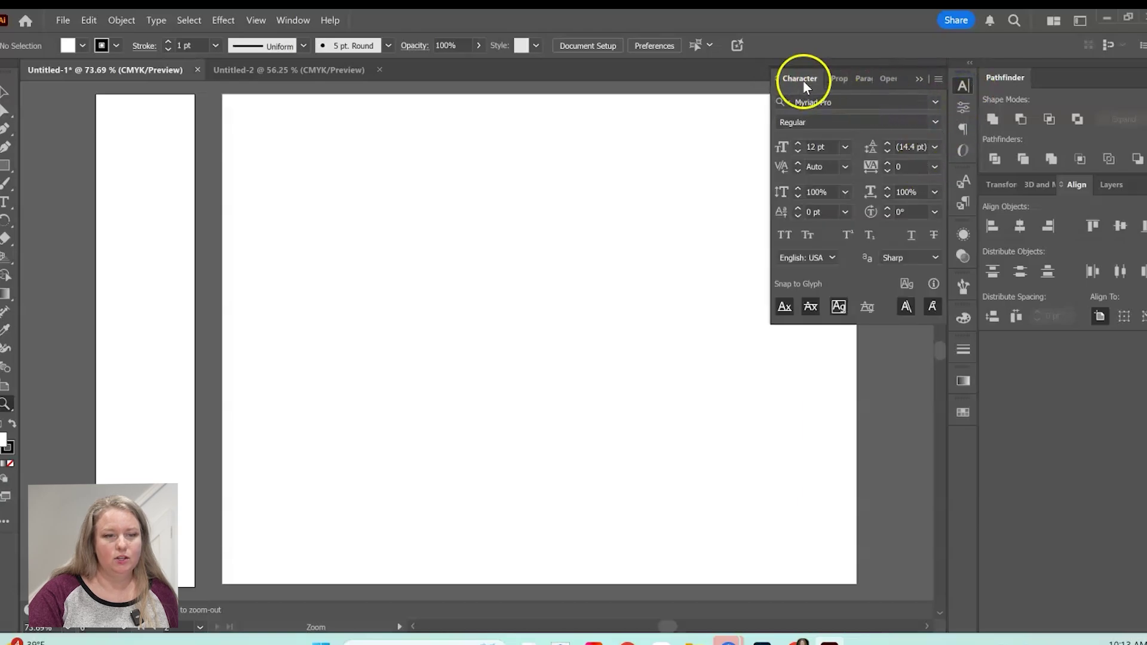
Dock the Character options in the same group as Pathfinder and switch between the two
drag(798, 79, 1044, 83)
click(1007, 80)
click(1042, 80)
click(1004, 79)
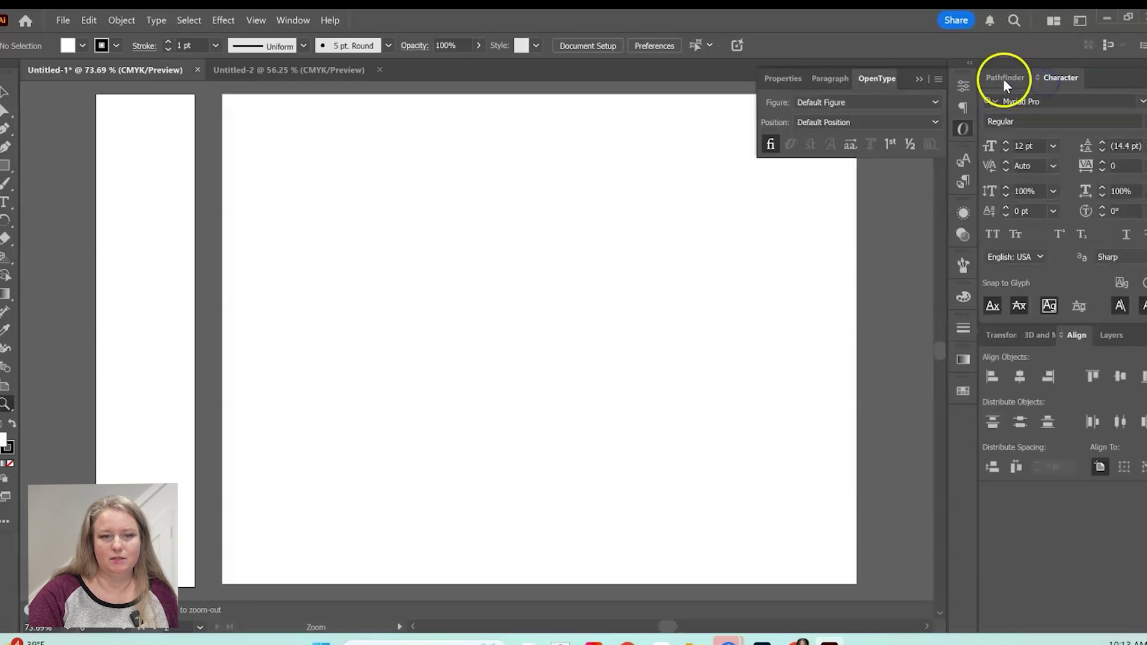
Look through the collapsed option groups, including the paragraph, OpenType and gradient settings
click(966, 88)
click(962, 108)
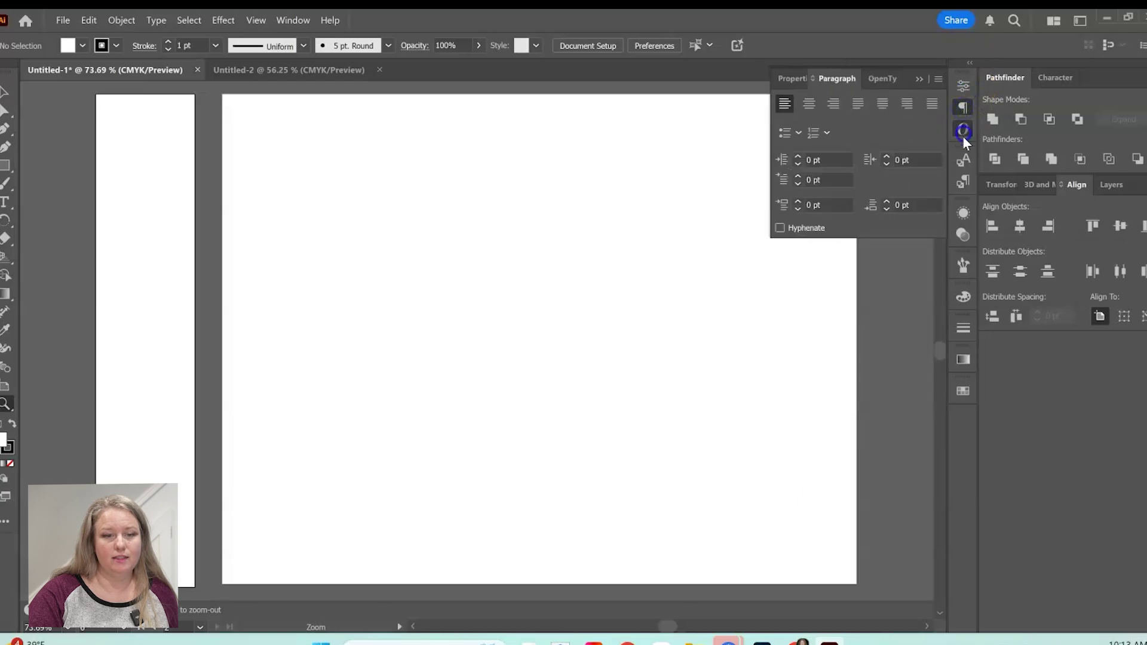
click(963, 130)
click(963, 159)
click(963, 183)
click(963, 230)
click(962, 265)
click(963, 296)
click(963, 327)
click(962, 362)
click(962, 84)
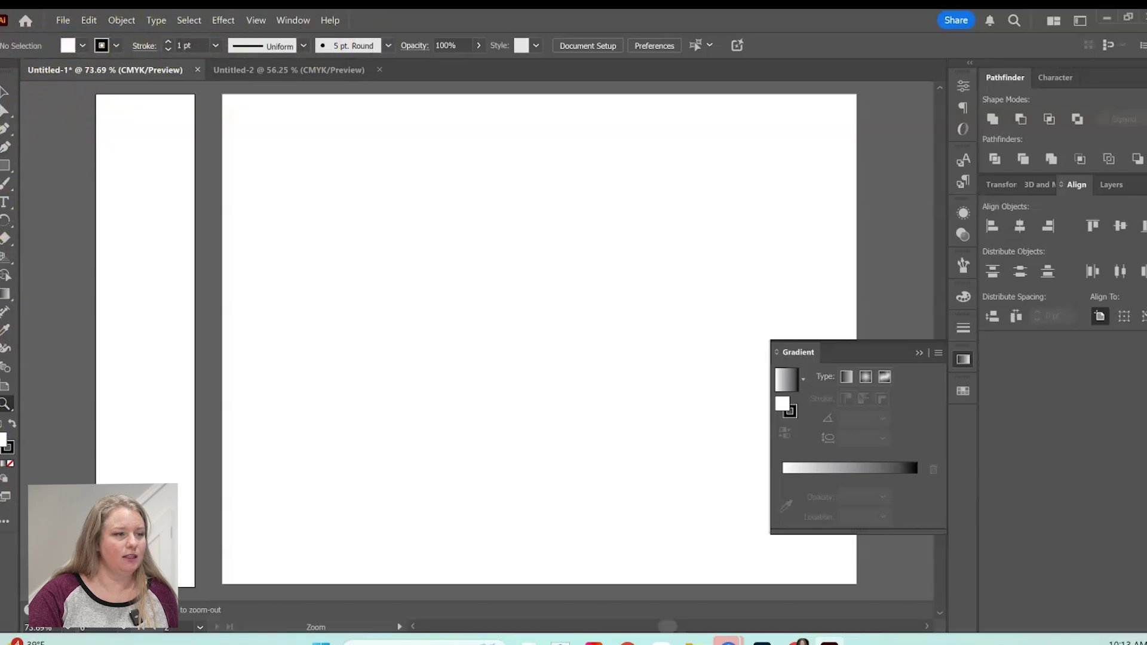
Look through the drawing tools by activating Selection, Pen, Rectangle, Type and Gradient in turn
click(8, 94)
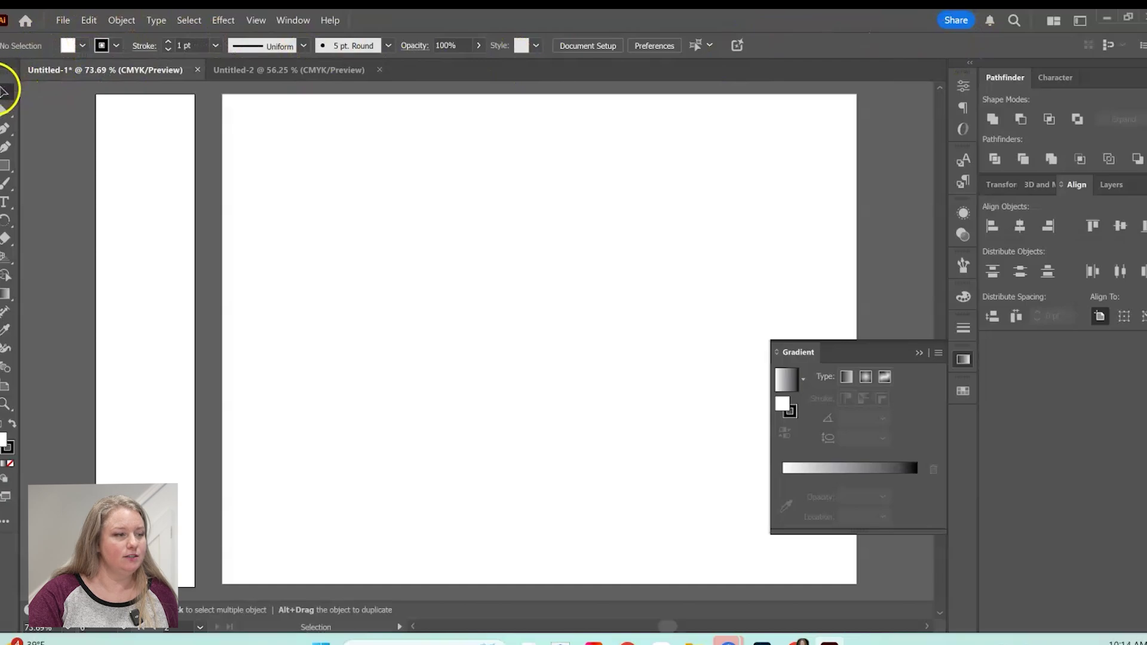
click(5, 128)
click(5, 165)
click(4, 202)
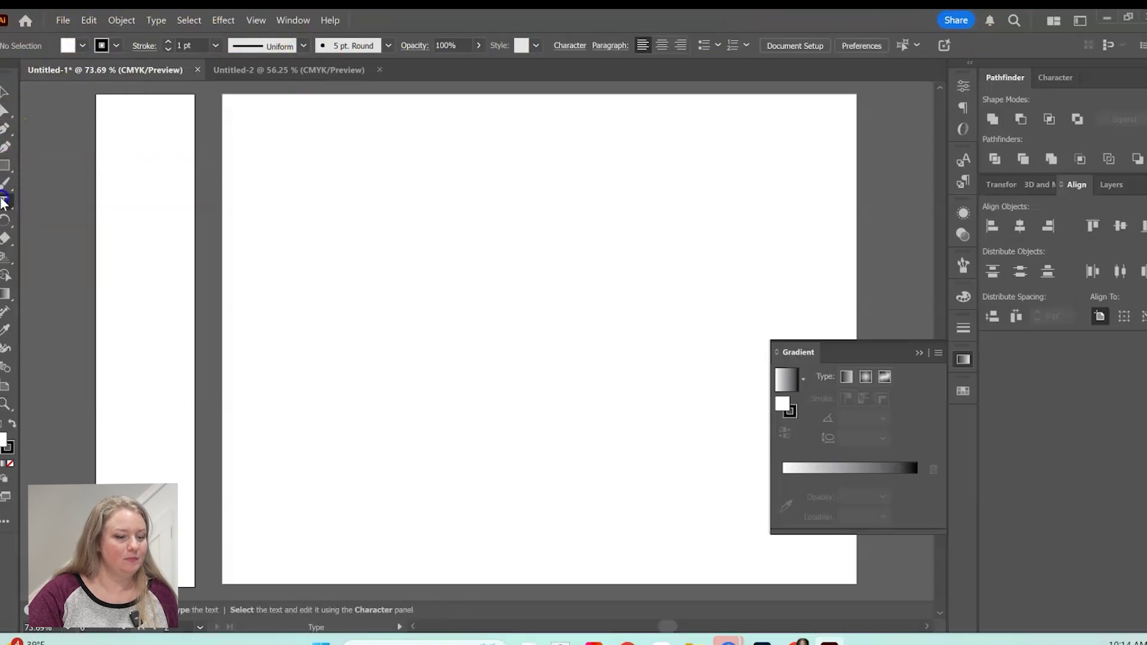
click(5, 165)
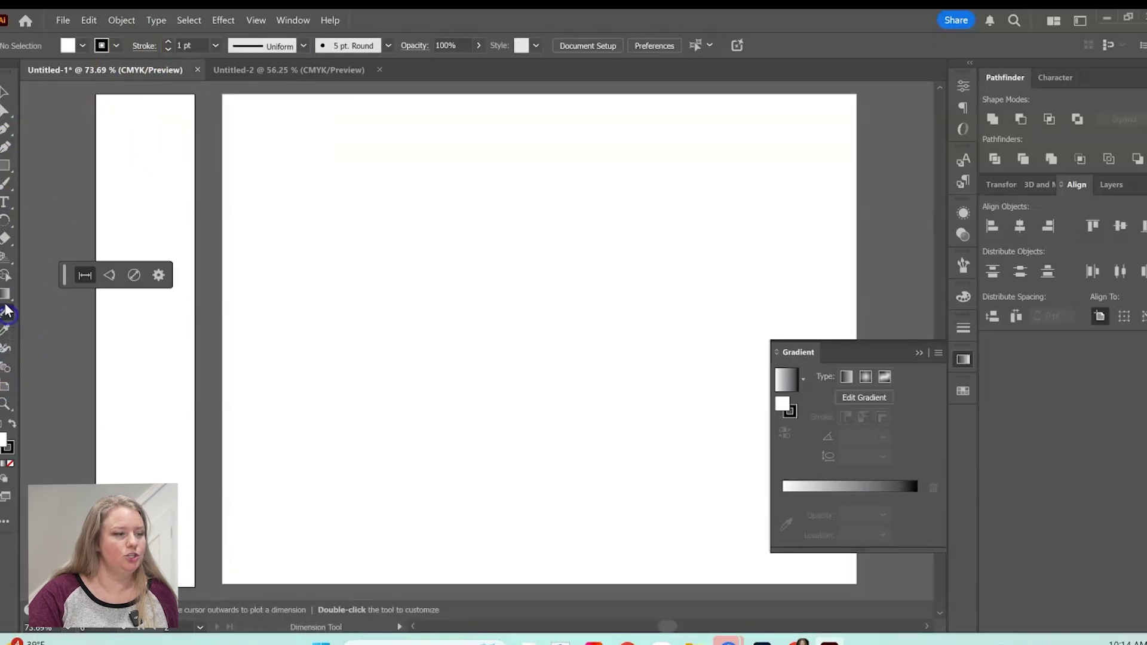
click(5, 292)
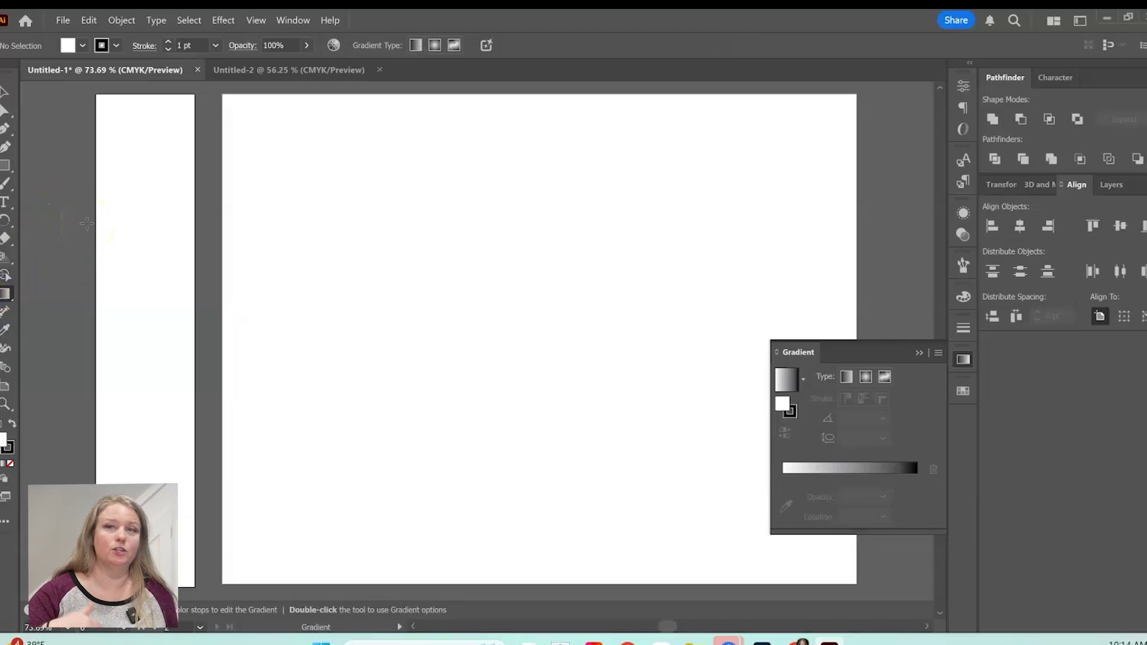
click(79, 165)
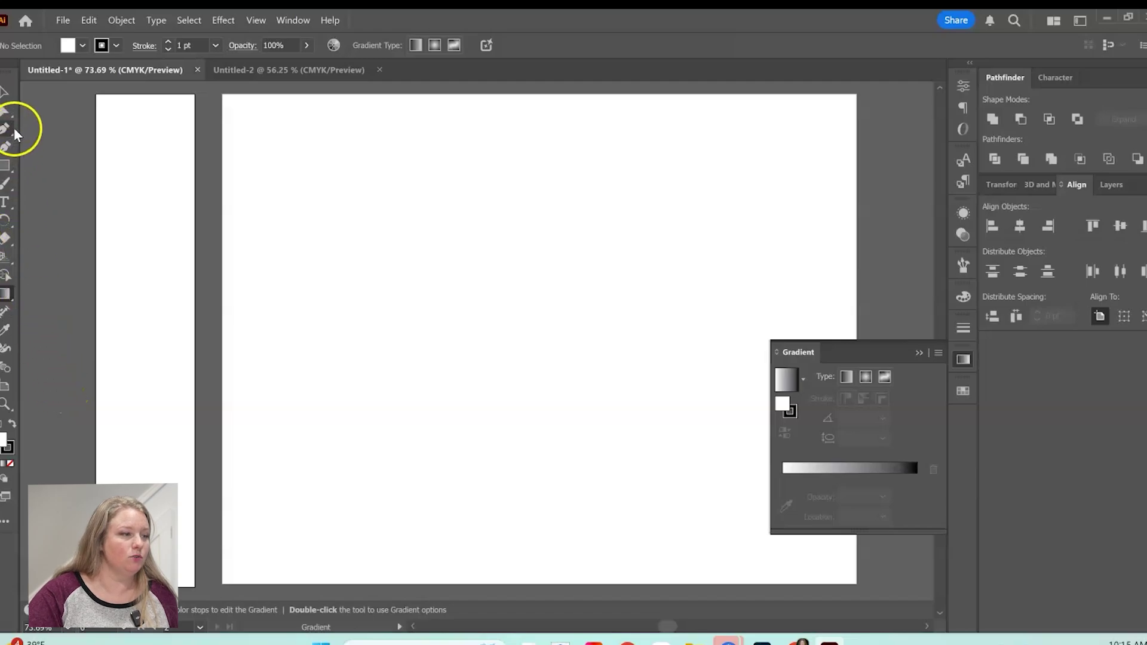
Reveal the tools grouped with Direct Selection, including Group Selection and Lasso, and activate the Paintbrush tool
click(4, 112)
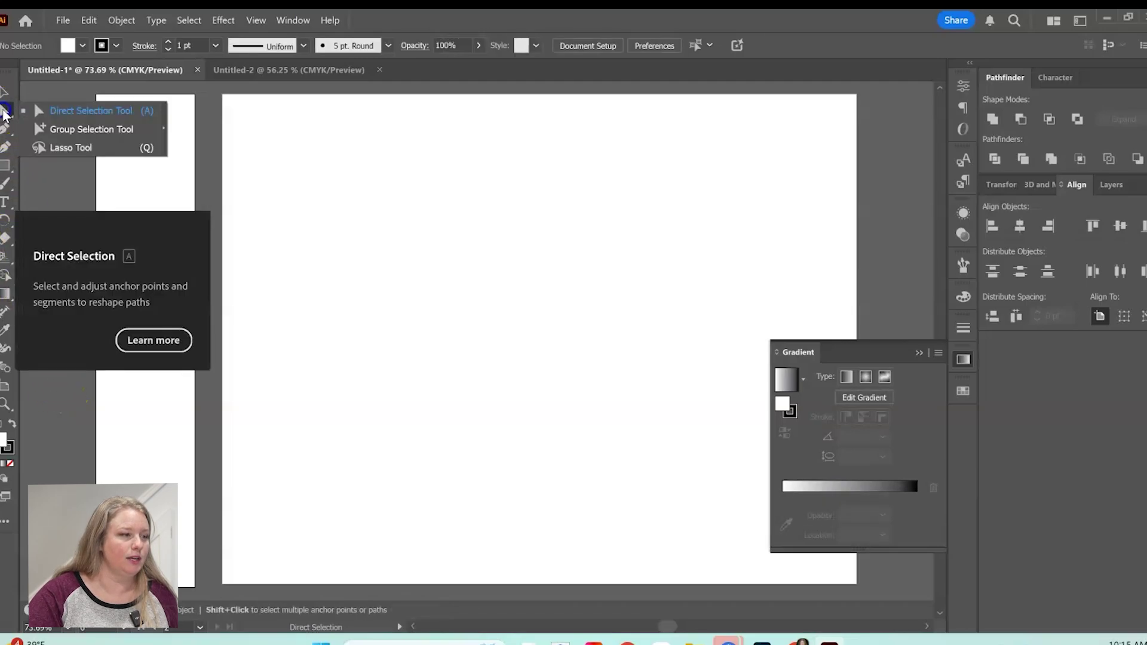
mouse_move(4, 113)
mouse_down()
mouse_move(48, 115)
mouse_move(61, 149)
mouse_up()
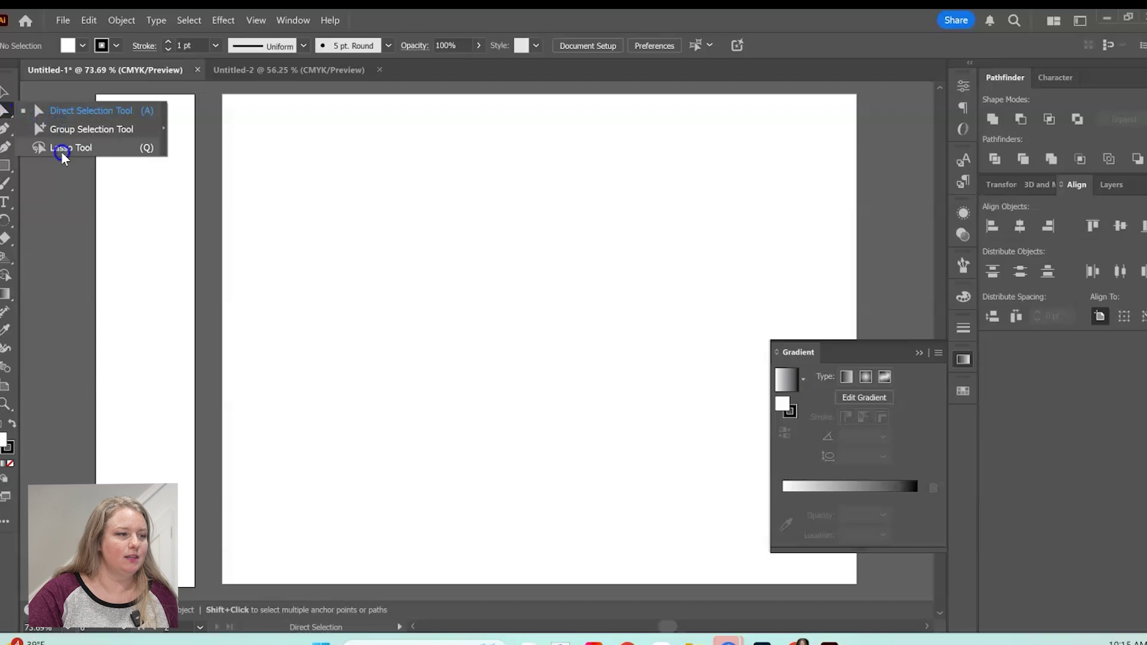
click(4, 179)
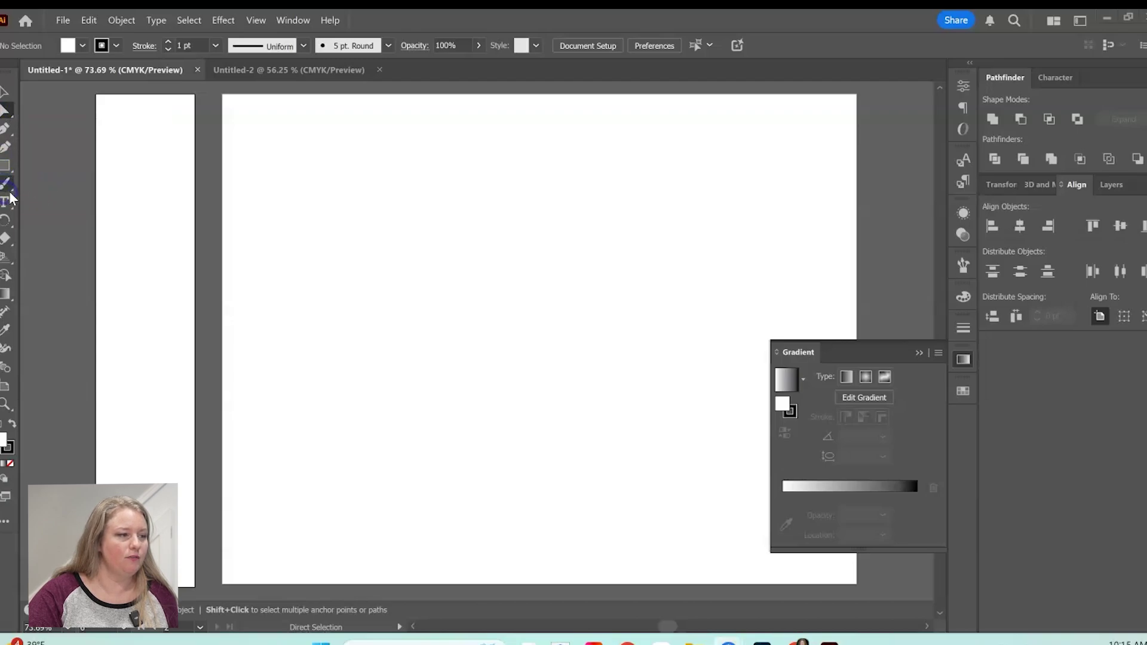
mouse_move(7, 190)
mouse_down()
mouse_move(35, 185)
mouse_move(52, 252)
mouse_move(69, 236)
mouse_move(17, 190)
mouse_up()
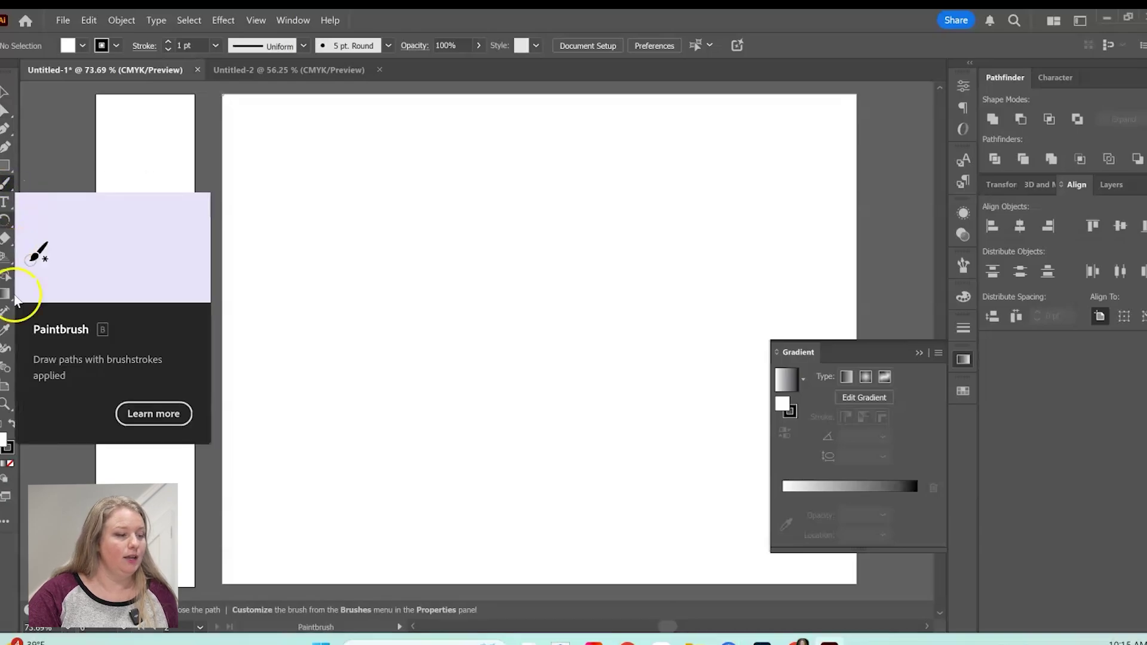
Browse the complete collection of select, draw, modify and navigate tools, close it and examine the fill and stroke controls
click(6, 523)
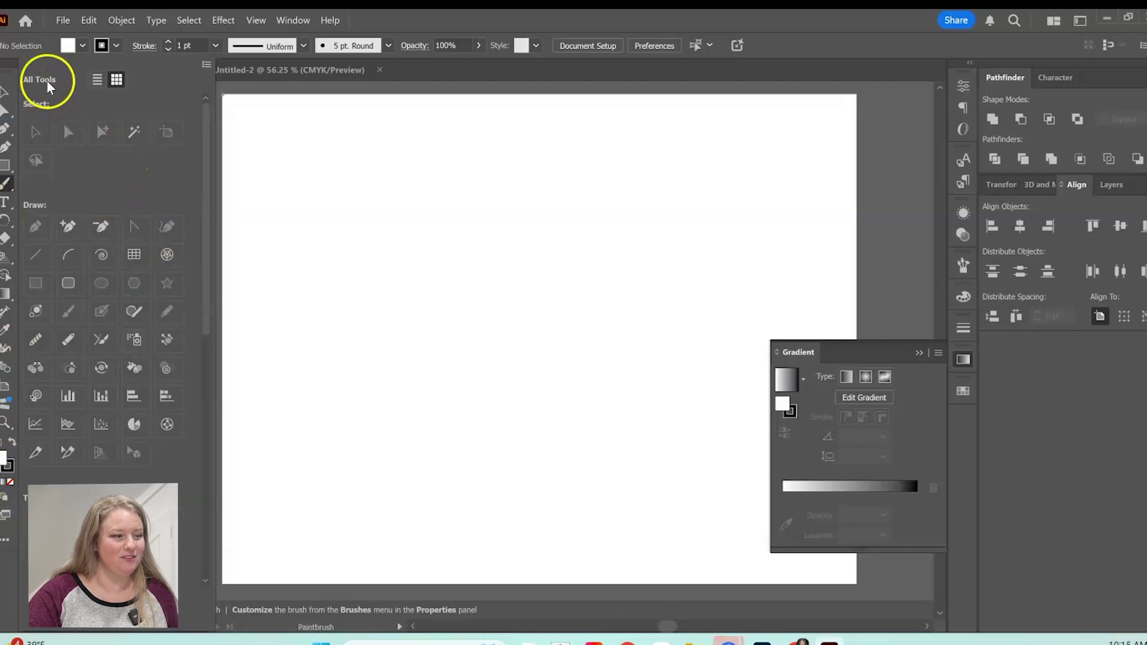
scroll(72, 377, down, 5)
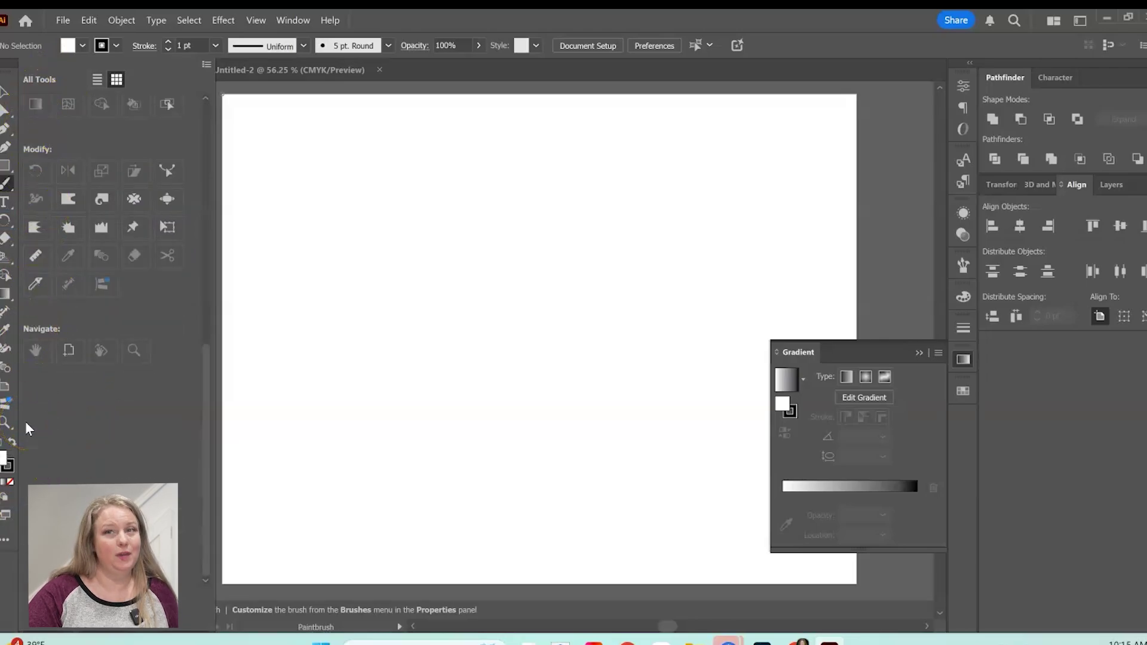
click(5, 541)
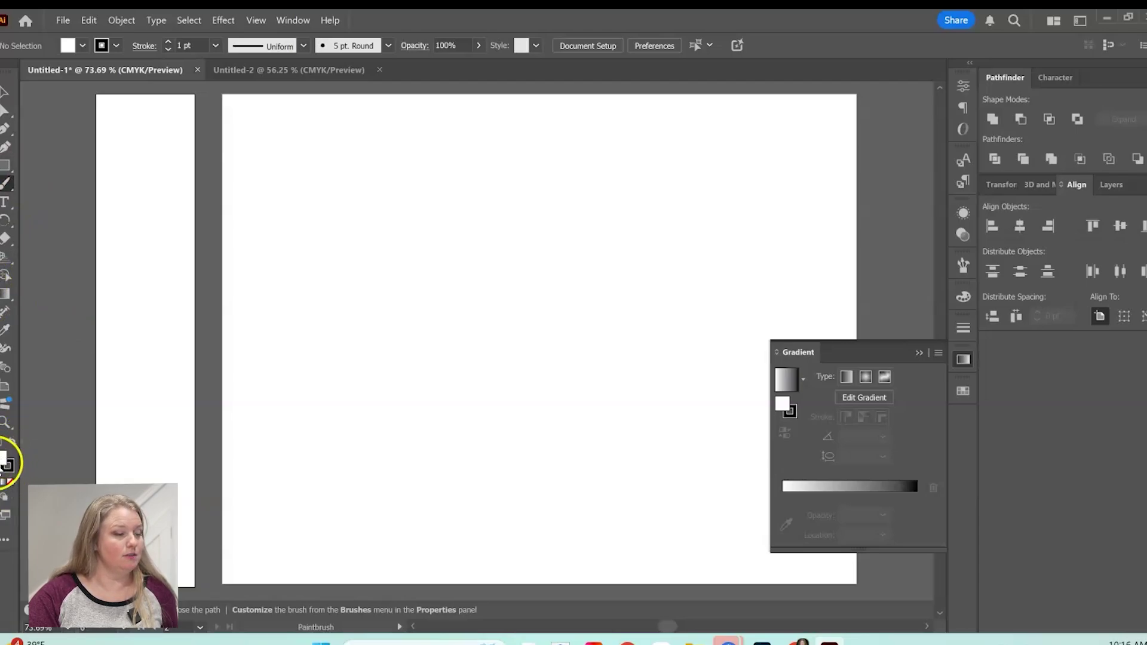
mouse_move(12, 478)
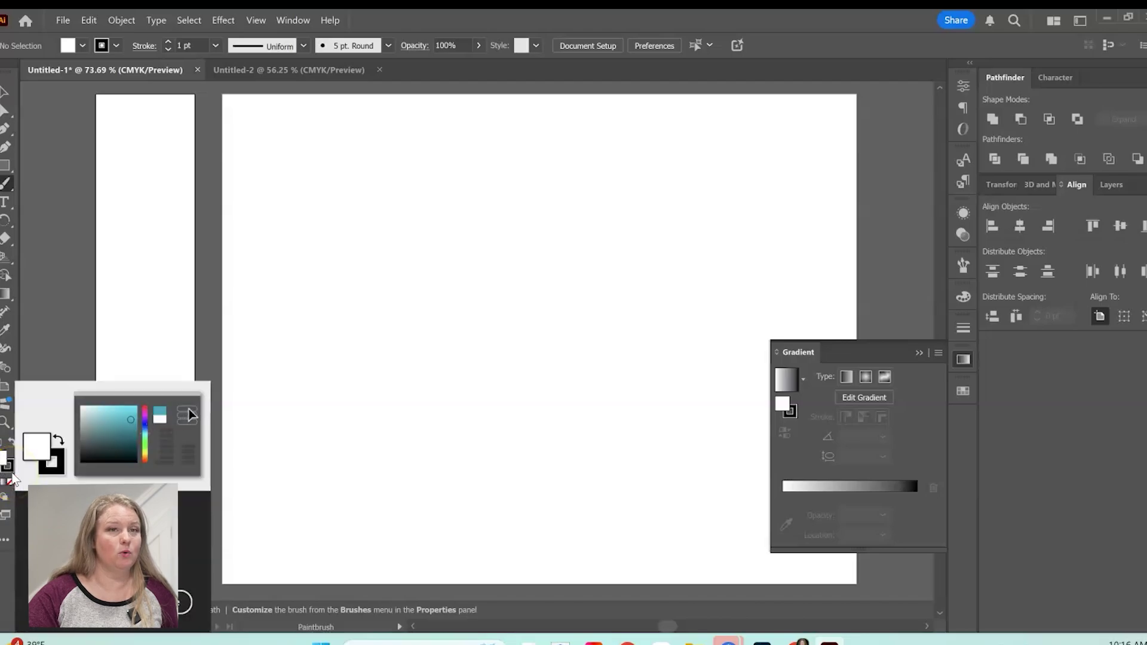